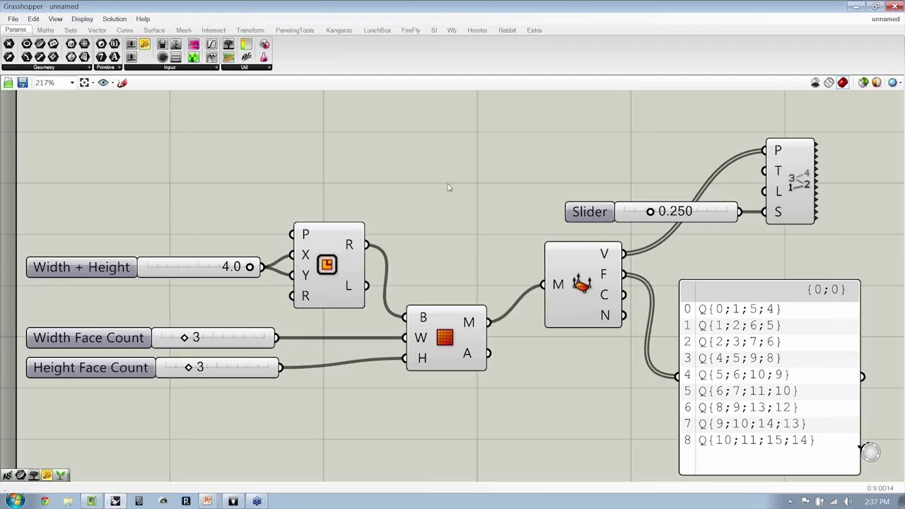
Step: Restore the node editor window to half-screen beside the Rhino viewport and bring the Point List component and face-list panel into view
double_click(753, 8)
scroll(723, 219, down, 2)
right_drag(845, 239, 615, 224)
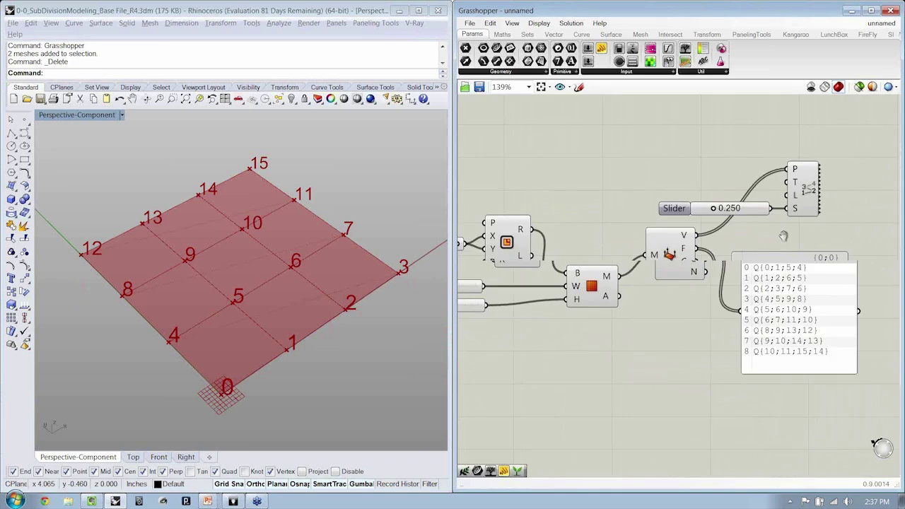
scroll(784, 235, up, 2)
right_drag(784, 230, 701, 212)
scroll(685, 241, up, 1)
scroll(687, 216, down, 1)
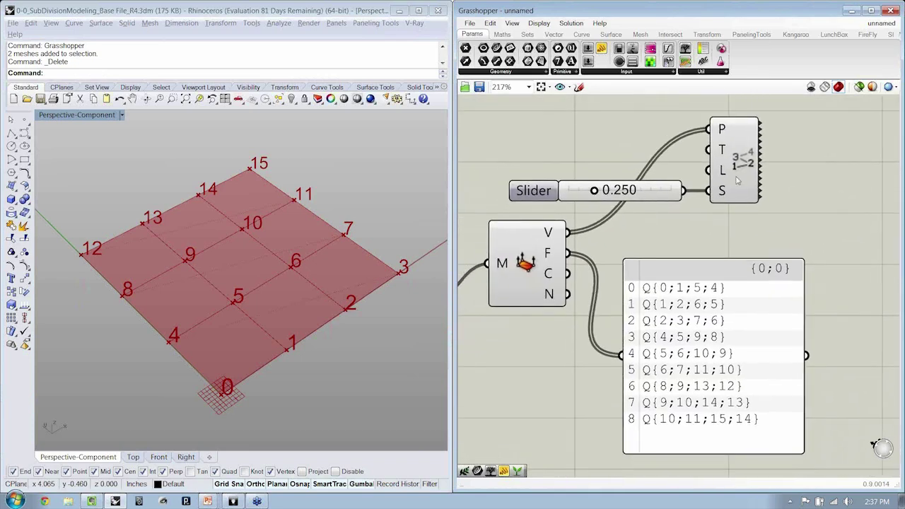
click(737, 178)
click(803, 206)
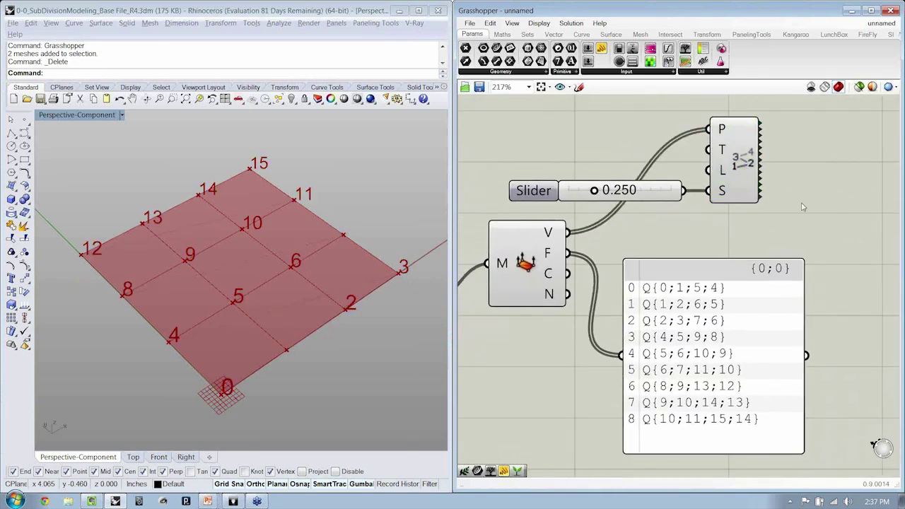
Step: Add a Text Tag component and place it to the right of the face-list panel
click(557, 35)
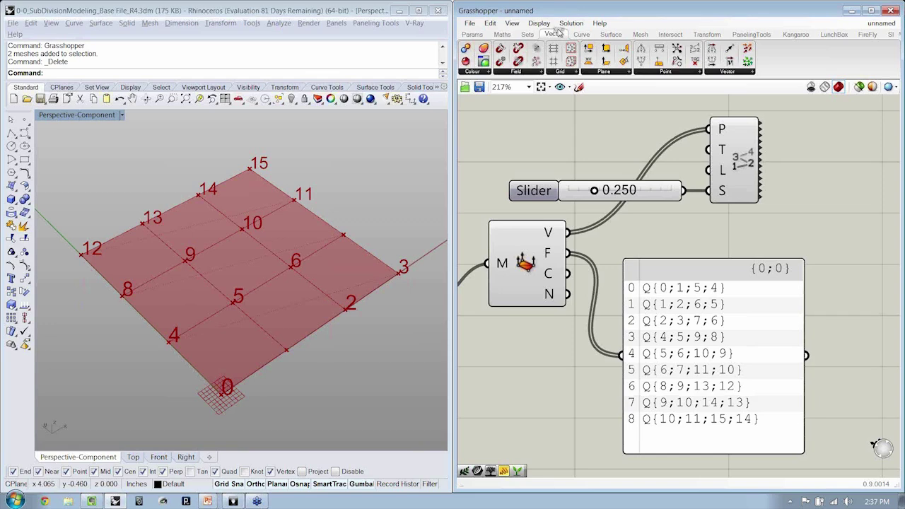
click(665, 72)
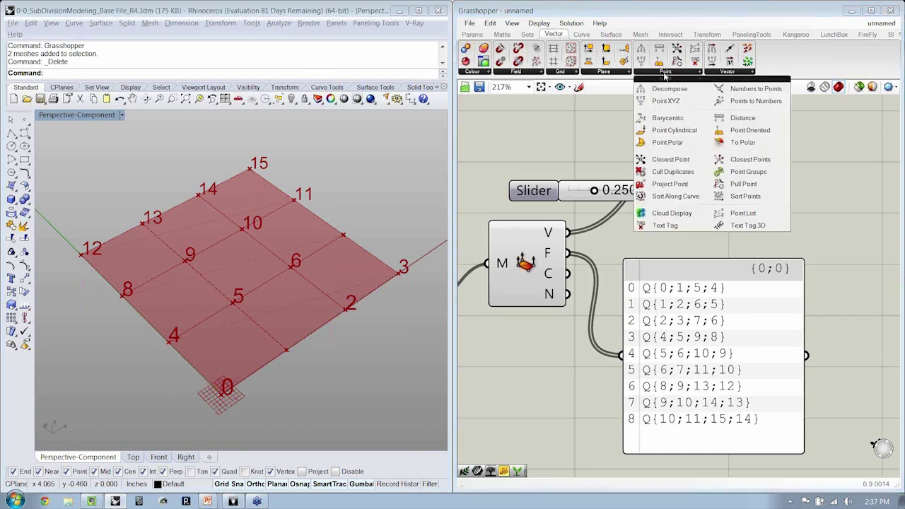
click(665, 225)
click(732, 240)
scroll(736, 238, down, 2)
drag(734, 239, 844, 253)
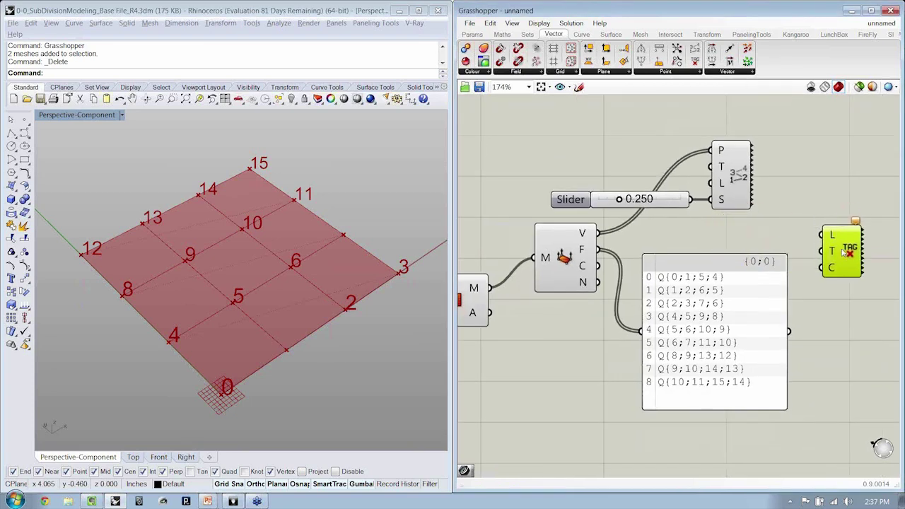
click(838, 306)
right_drag(837, 306, 830, 274)
drag(840, 215, 846, 220)
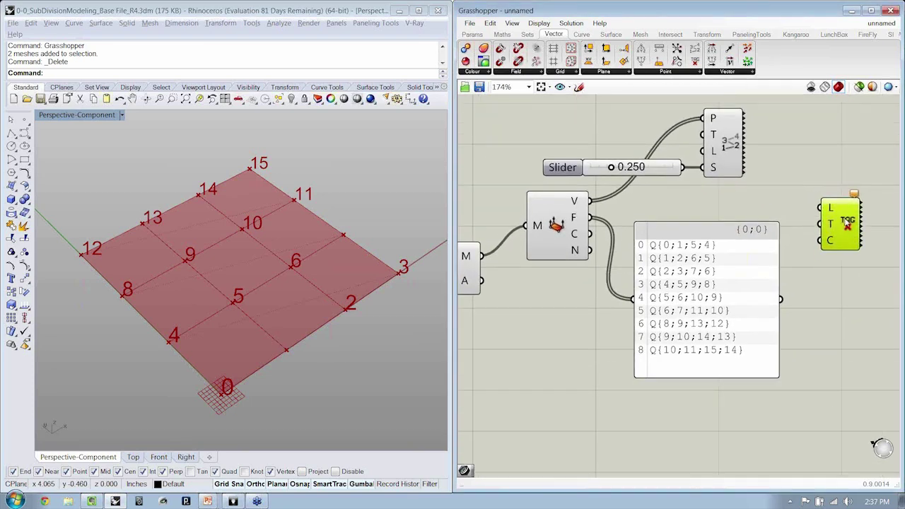
click(851, 299)
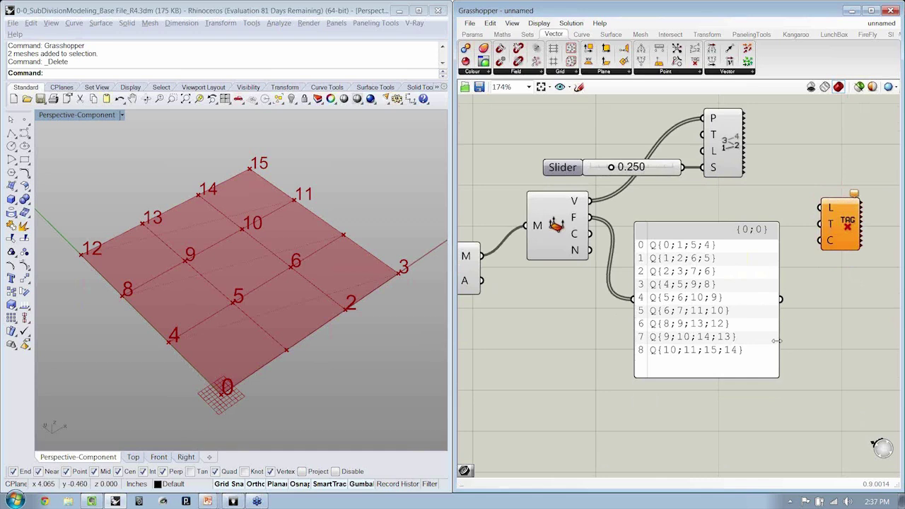
Step: Narrow the face-list panel, move it lower, and wire its output to the T input of the Text Tag component
drag(776, 341, 754, 340)
drag(730, 377, 738, 410)
click(831, 349)
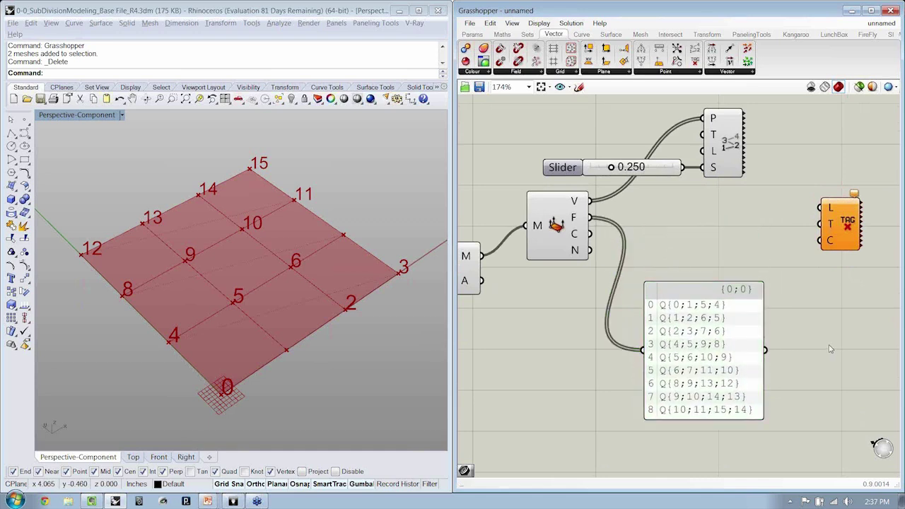
right_drag(831, 348, 823, 358)
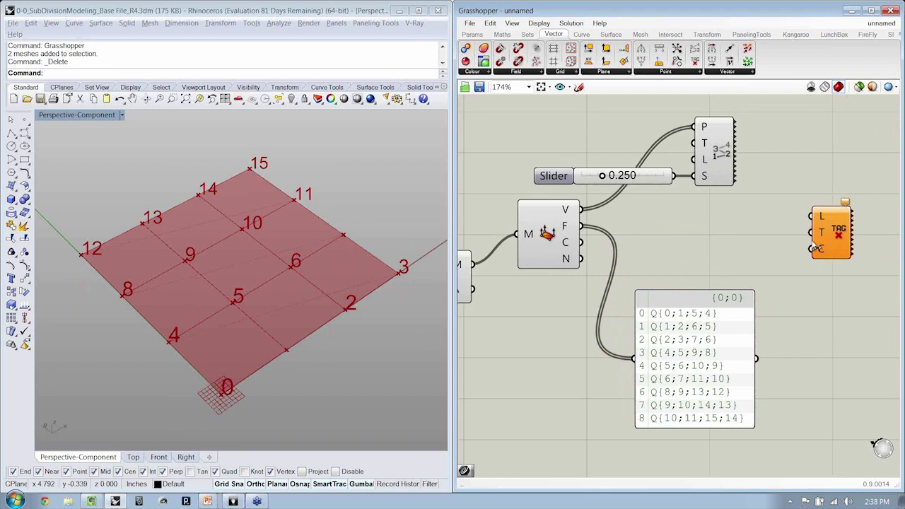
drag(759, 358, 803, 234)
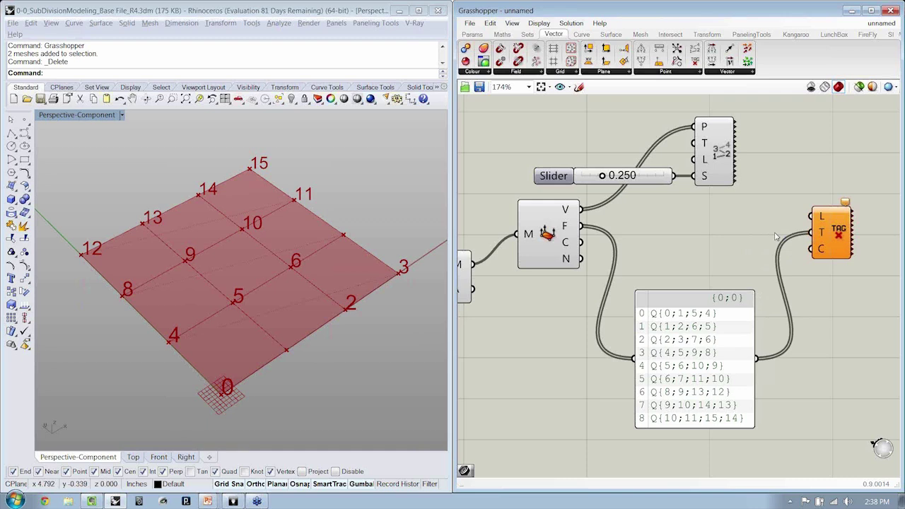
mouse_move(821, 232)
Step: Move the face-list panel and the Text Tag component farther down the canvas to free space below the mesh decomposition component
right_drag(677, 247, 692, 227)
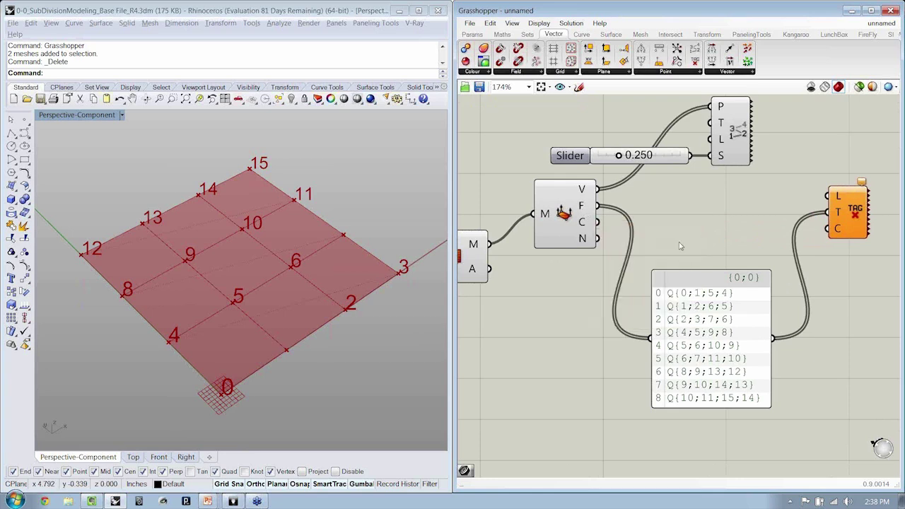
drag(691, 324, 695, 401)
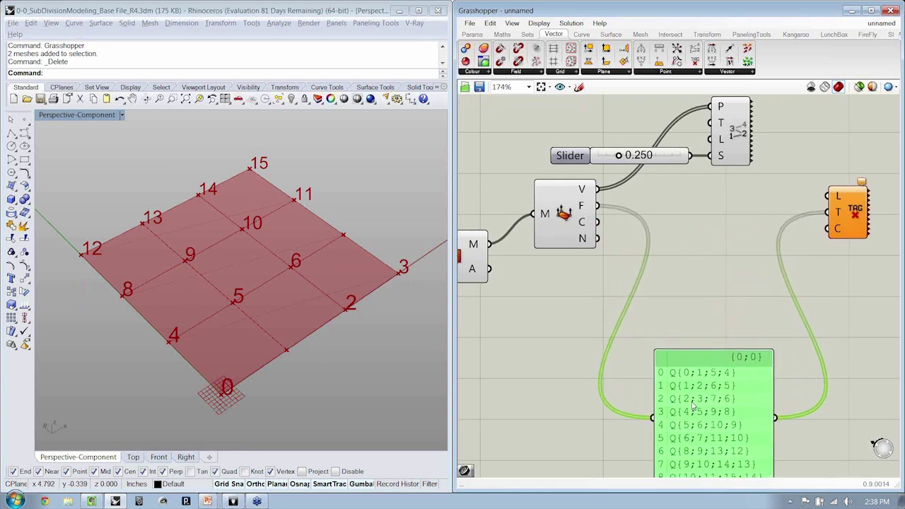
drag(856, 209, 856, 291)
click(775, 244)
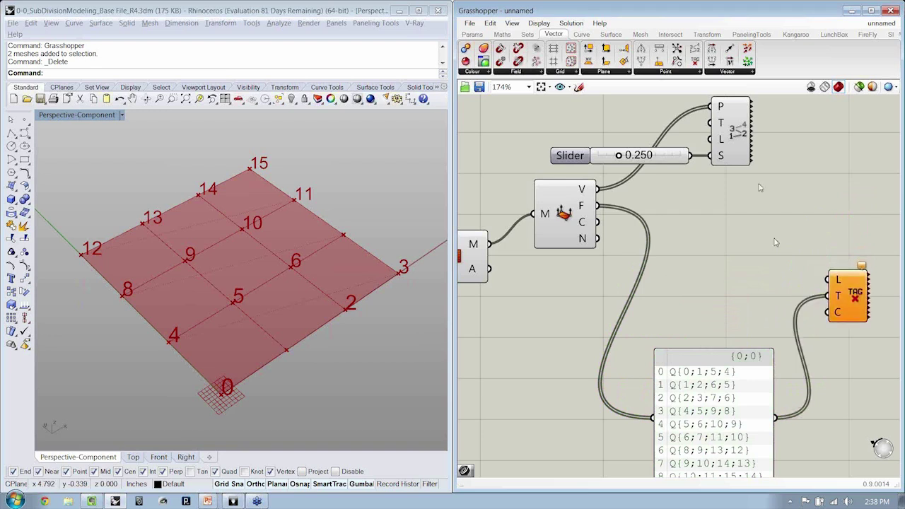
Step: Place a Mesh Area component below the mesh decomposition component
click(640, 34)
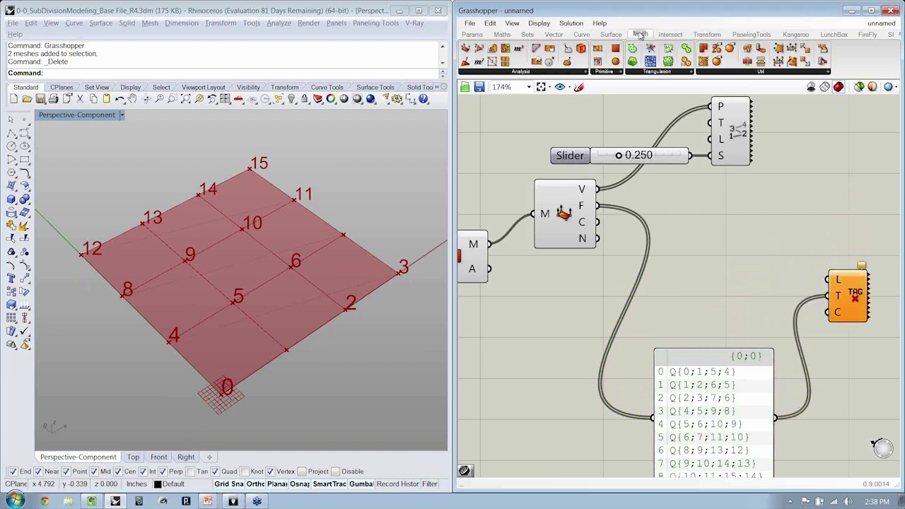
click(520, 72)
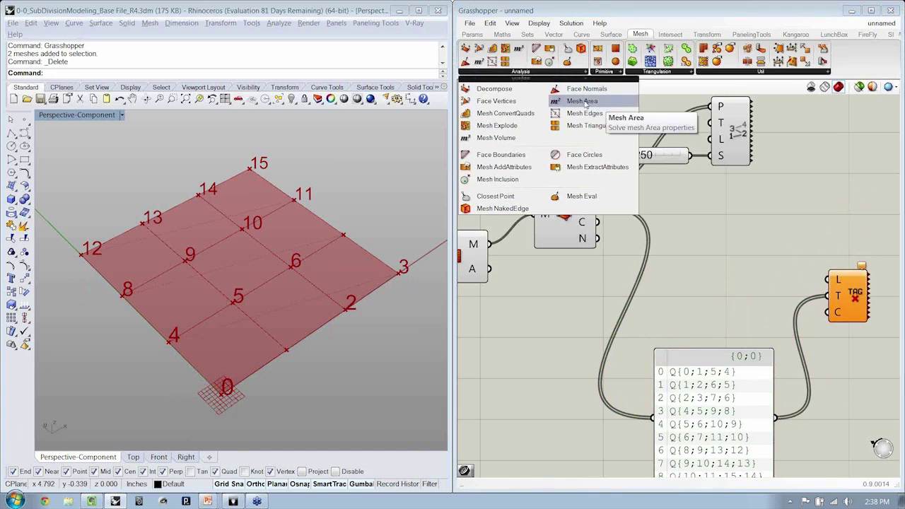
click(584, 103)
click(566, 301)
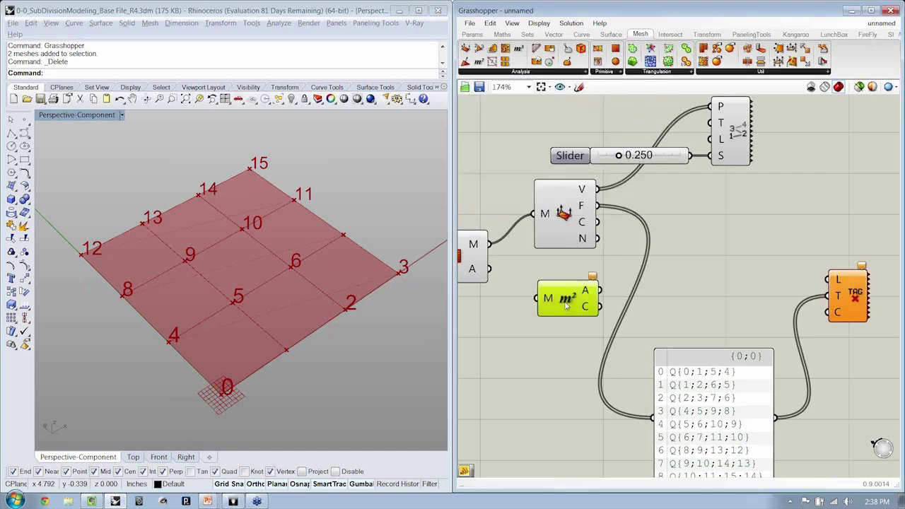
click(498, 346)
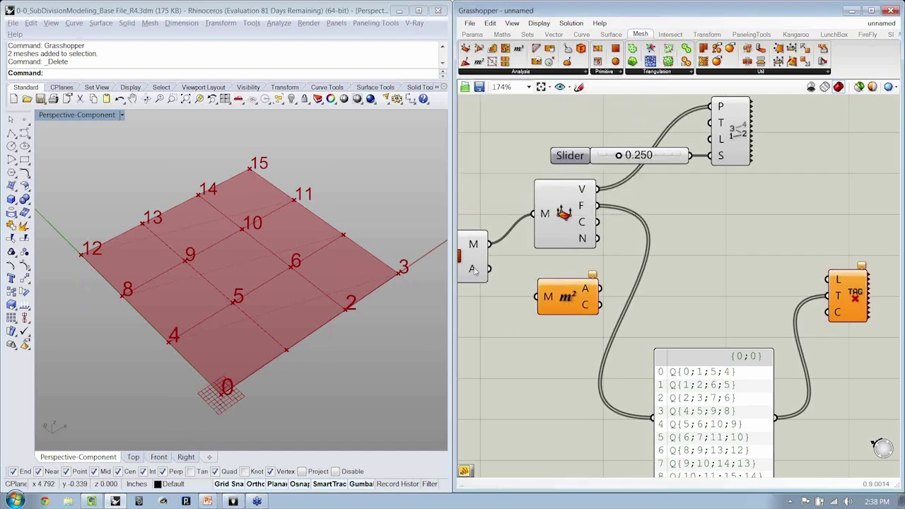
Step: Check the area and centroid outputs, and connect the mesh plane's M output to the Mesh Area component's M input
mouse_move(474, 271)
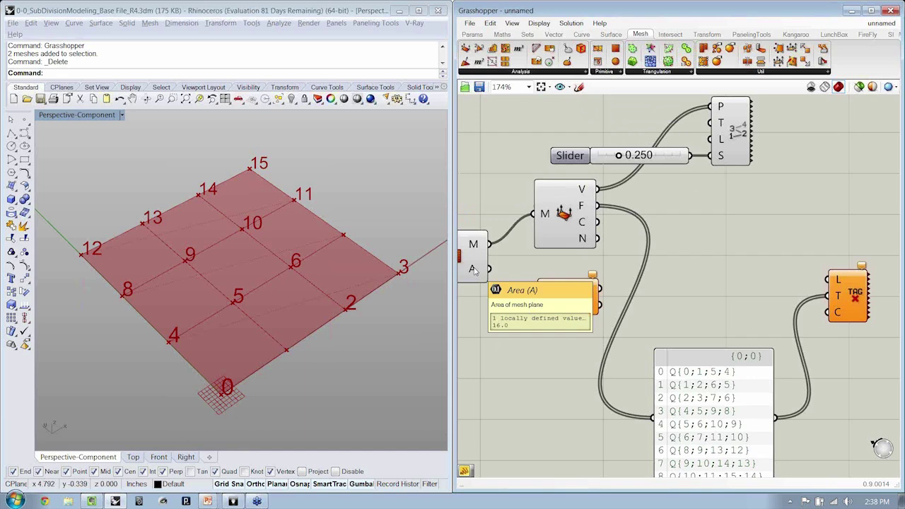
mouse_move(588, 290)
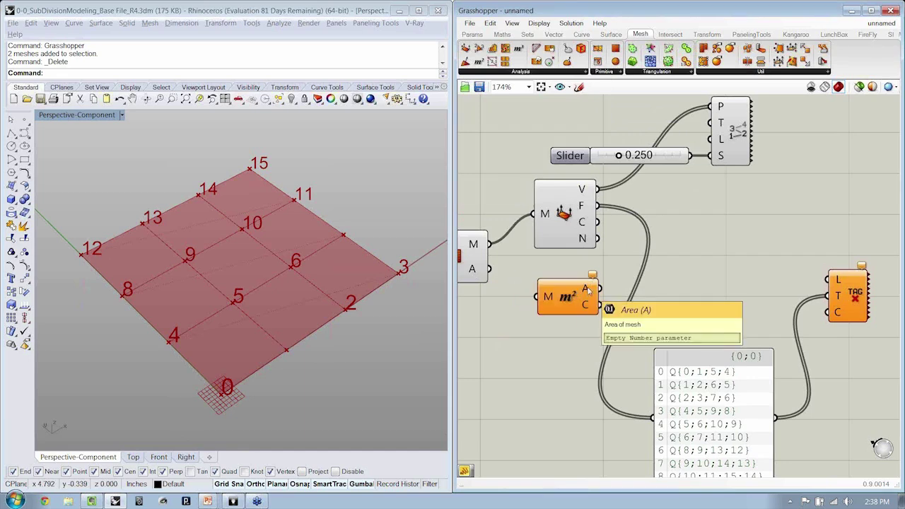
mouse_move(589, 305)
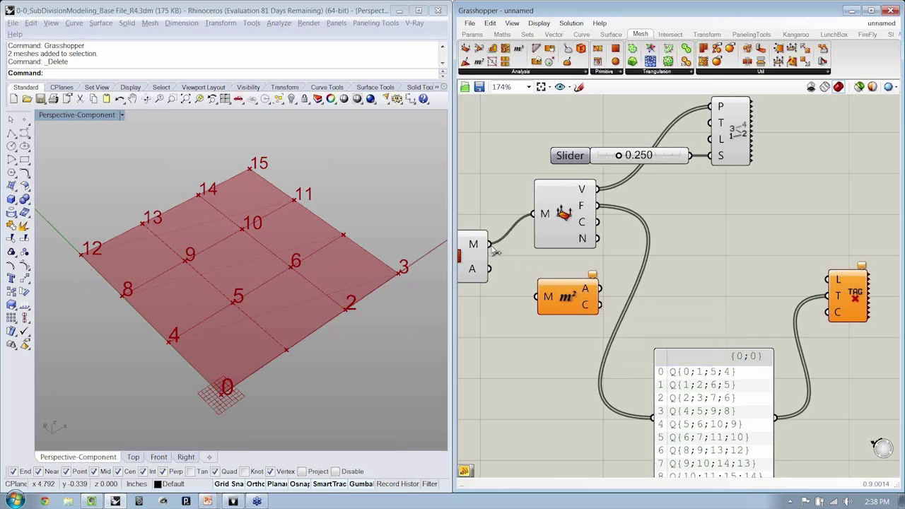
drag(491, 248, 536, 300)
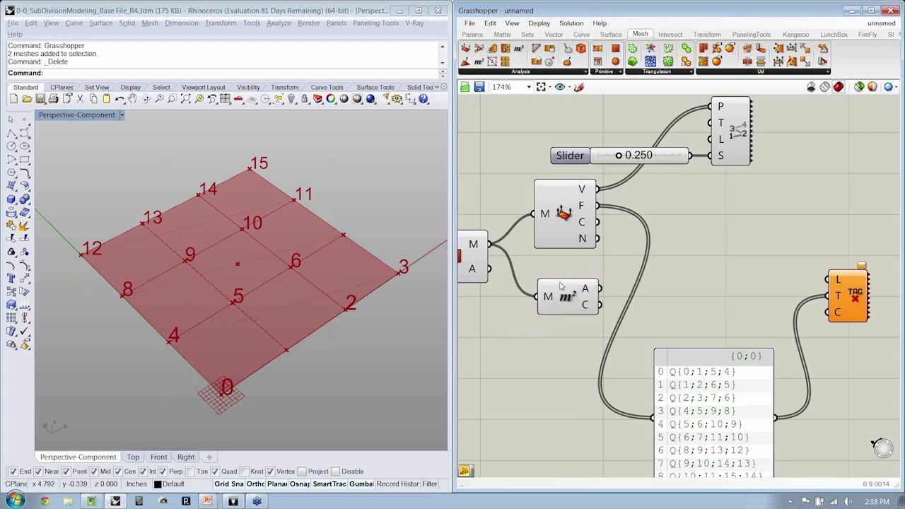
scroll(758, 285, down, 3)
click(646, 286)
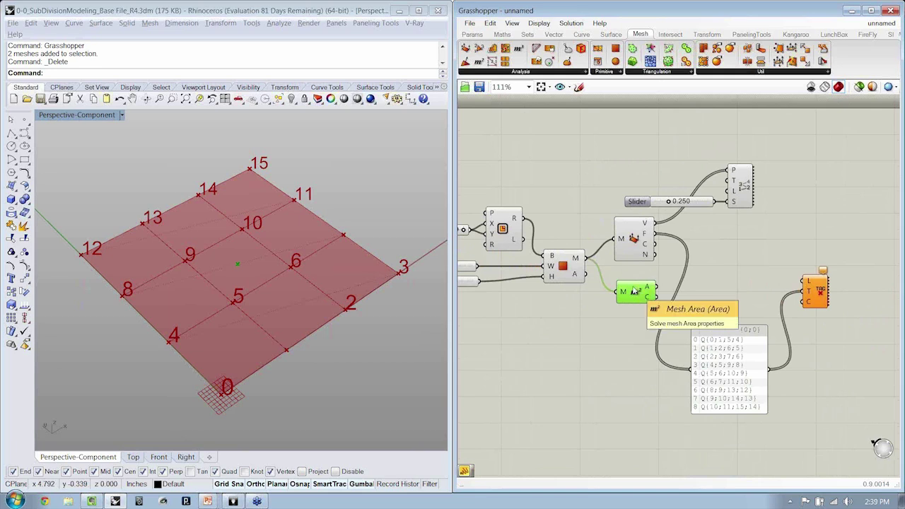
mouse_move(651, 298)
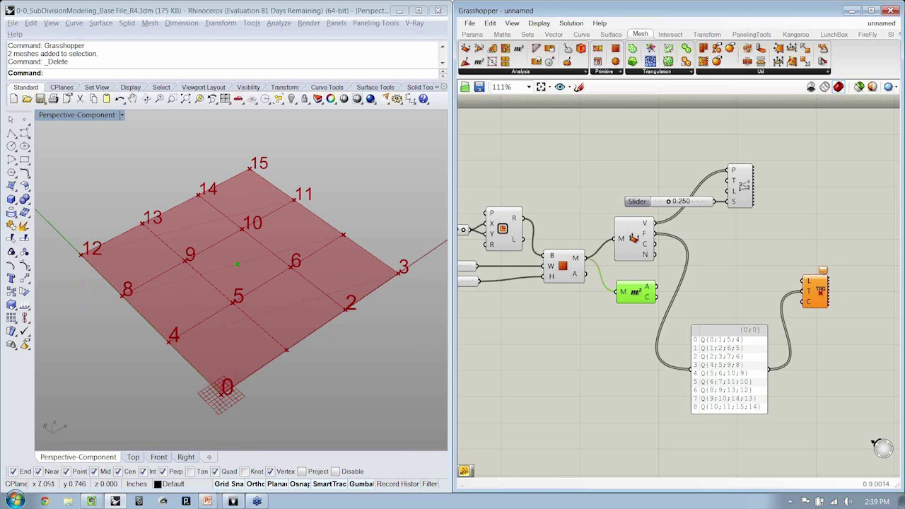
Step: Add a Face Normals component below Mesh Area and connect the mesh plane's M output to its M input
click(511, 74)
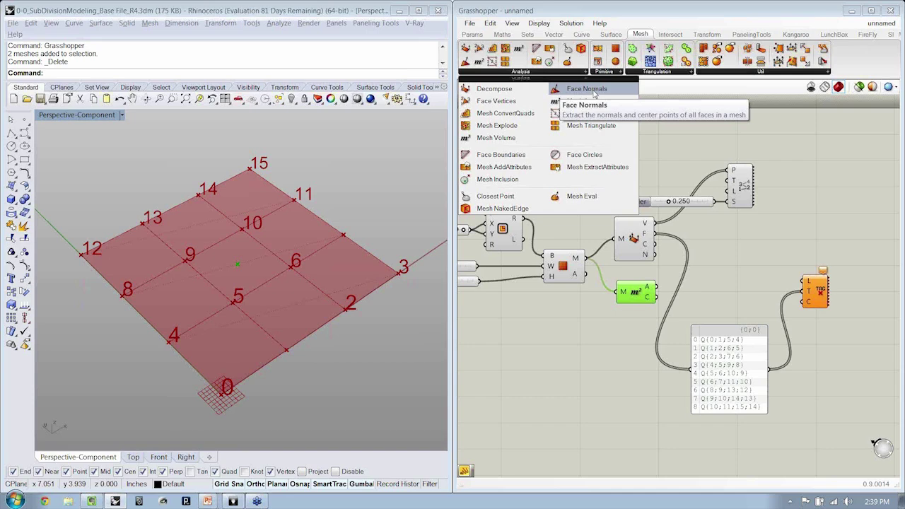
drag(594, 94, 633, 326)
click(634, 326)
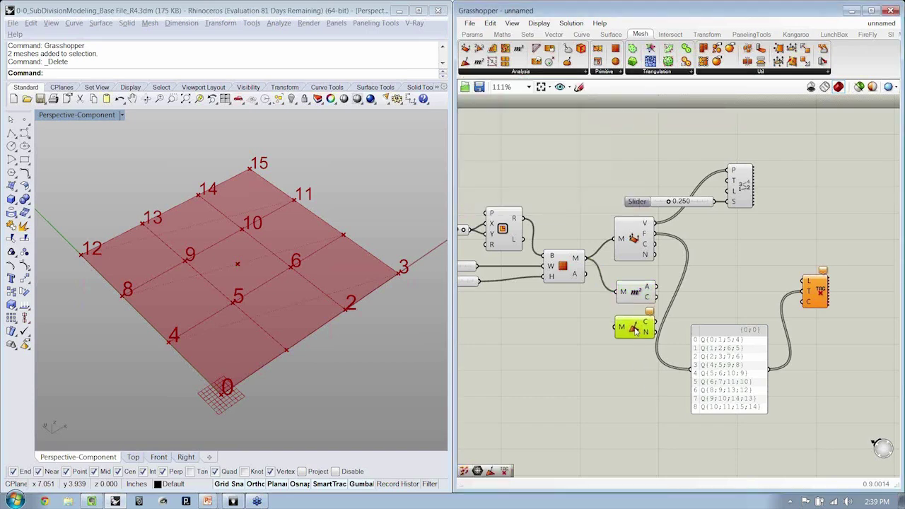
click(637, 377)
scroll(708, 297, up, 3)
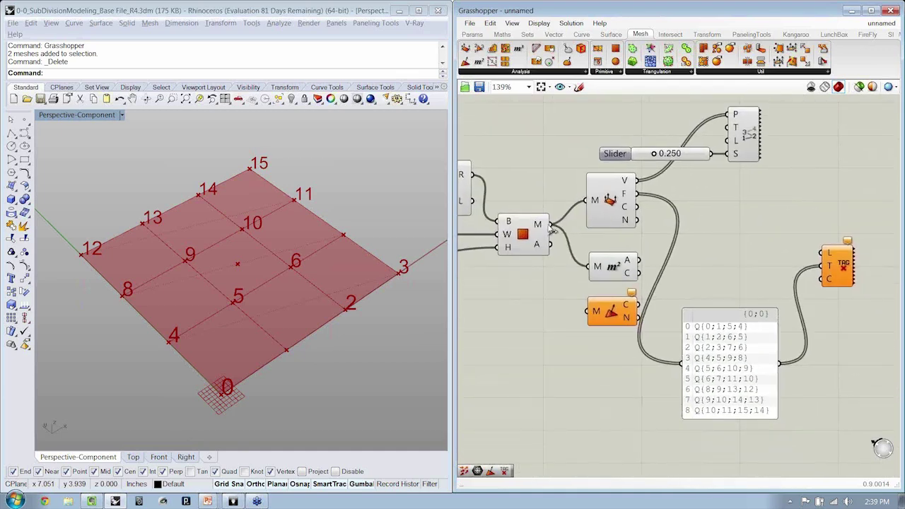
drag(550, 224, 589, 312)
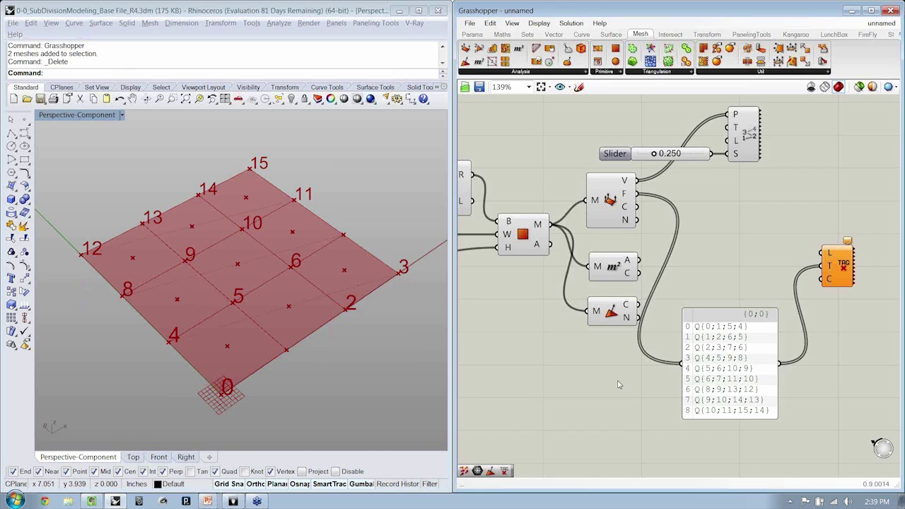
Step: Put the Face Normals component in its own group and label the group "Face Normals + Centroids"
click(611, 317)
scroll(611, 322, up, 3)
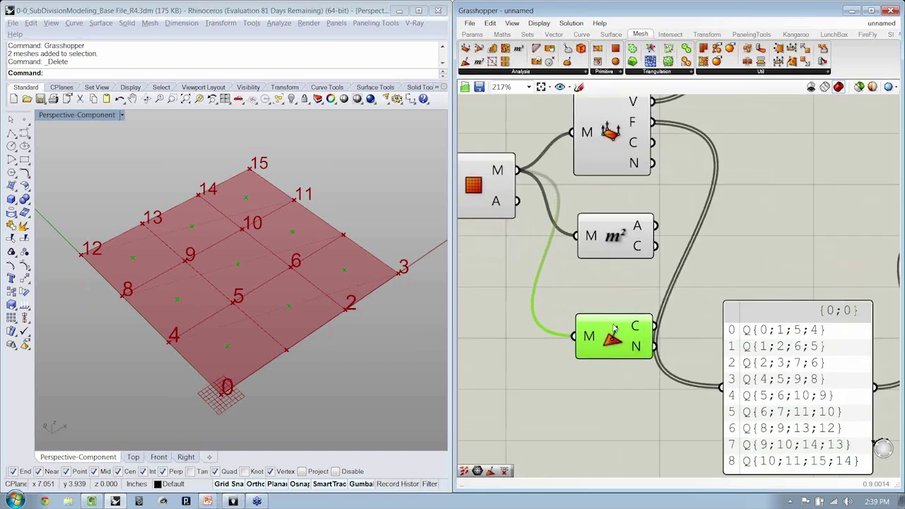
key(ctrl+g)
right_click(611, 313)
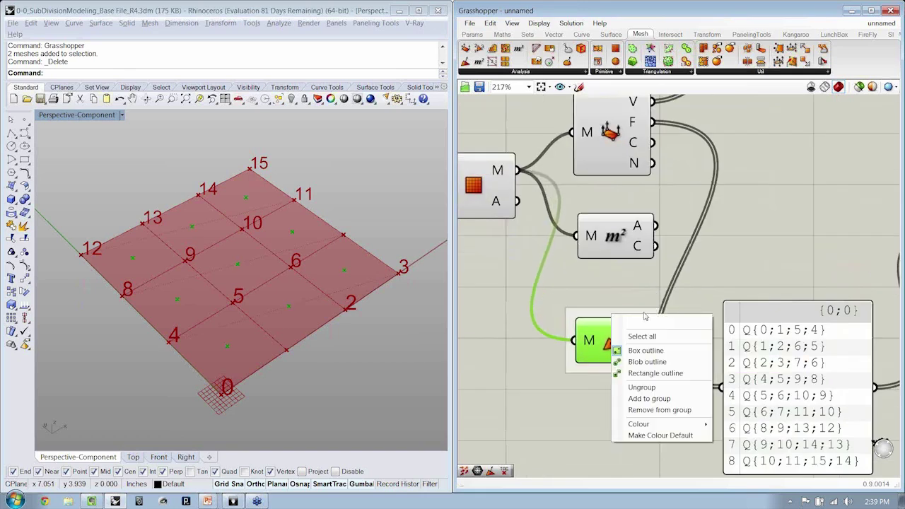
click(656, 311)
right_click(642, 310)
click(667, 317)
text(Fa)
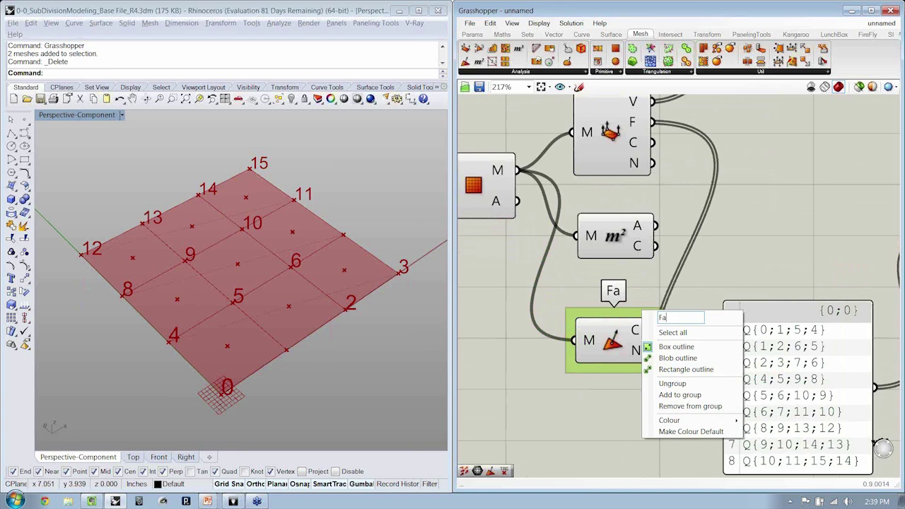
text(ce Normal)
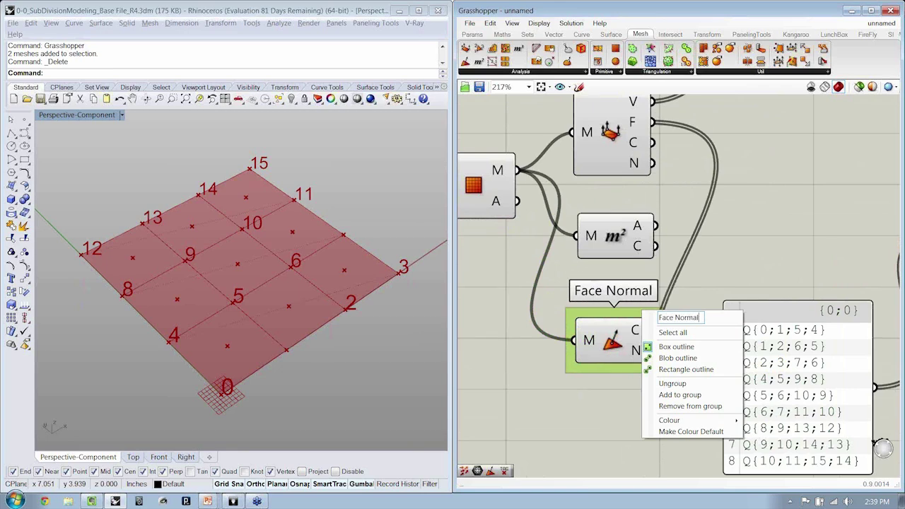
text(s + Centroids)
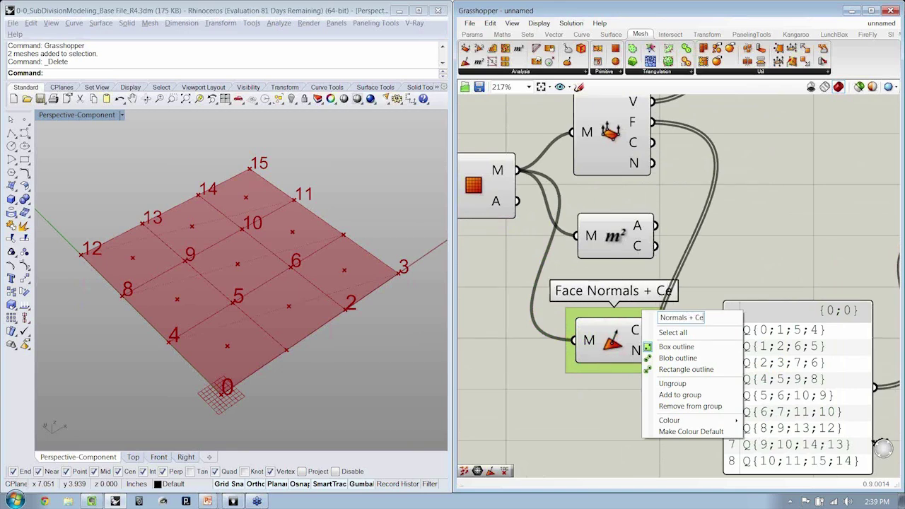
key(Return)
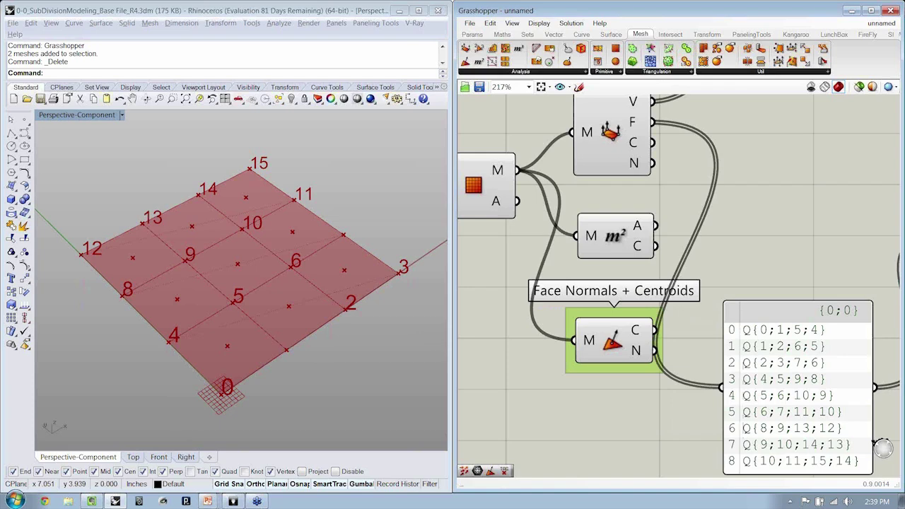
Step: Shift the face-list panel farther right, away from the Face Normals group
right_drag(782, 380, 700, 375)
scroll(700, 375, down, 2)
drag(699, 375, 738, 375)
Step: Put the Mesh Area component in its own group and label the group "Mesh Centroid"
click(650, 280)
click(591, 282)
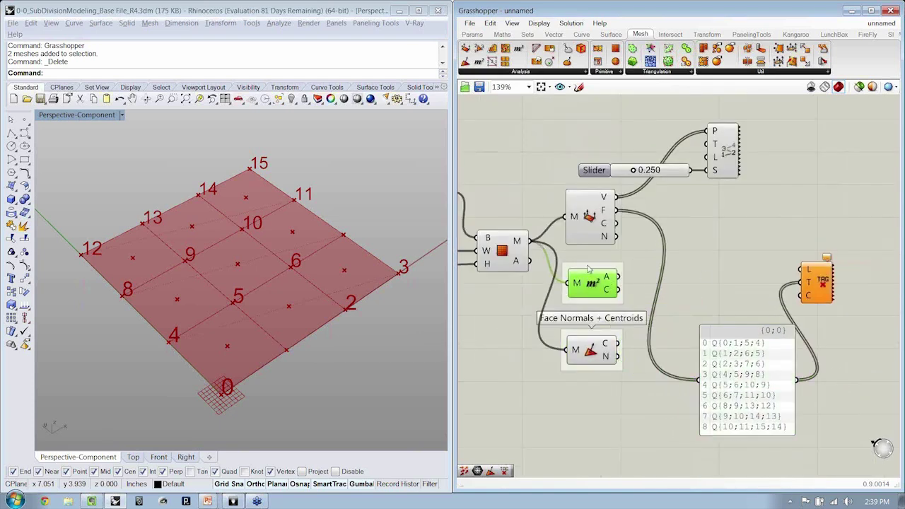
scroll(592, 274, up, 2)
right_click(590, 269)
text(Mesh Centroid)
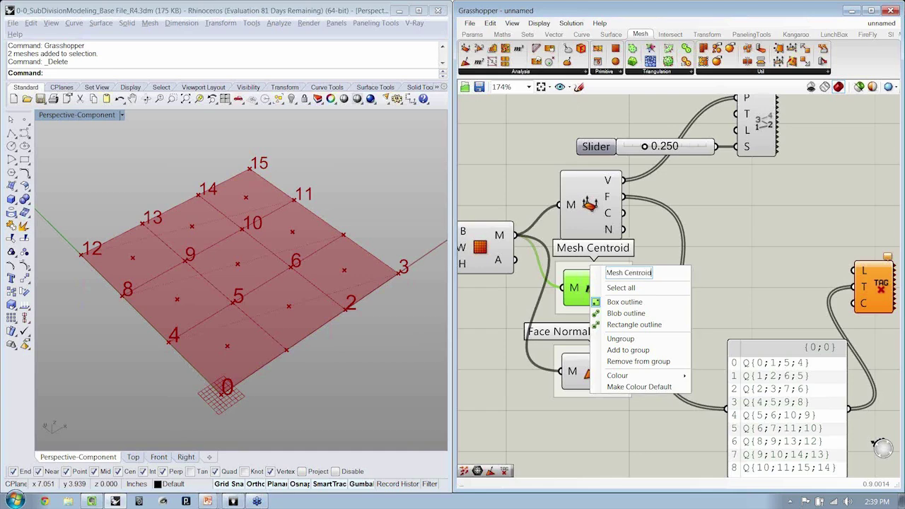
key(Return)
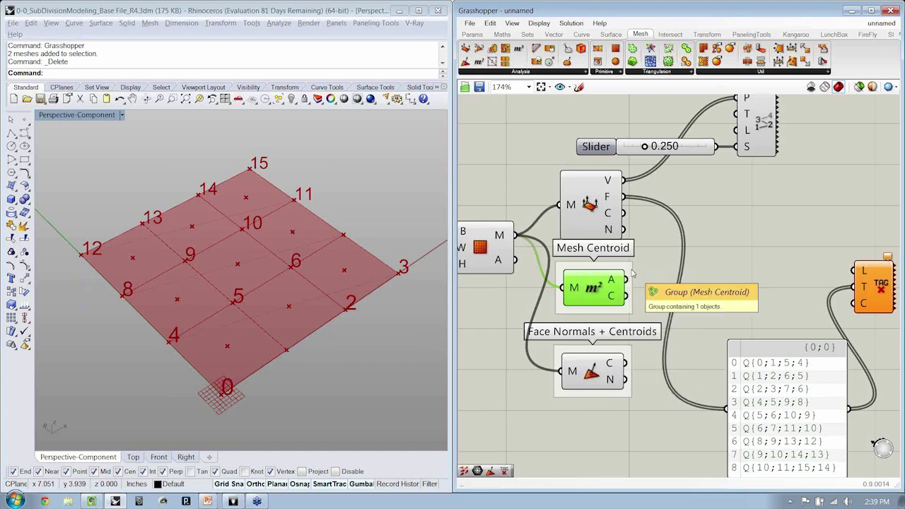
Step: Move the Decompose Mesh component, scale slider and point list up, and shift the slider and point list farther right
scroll(707, 195, down, 2)
drag(797, 127, 640, 198)
drag(637, 200, 636, 188)
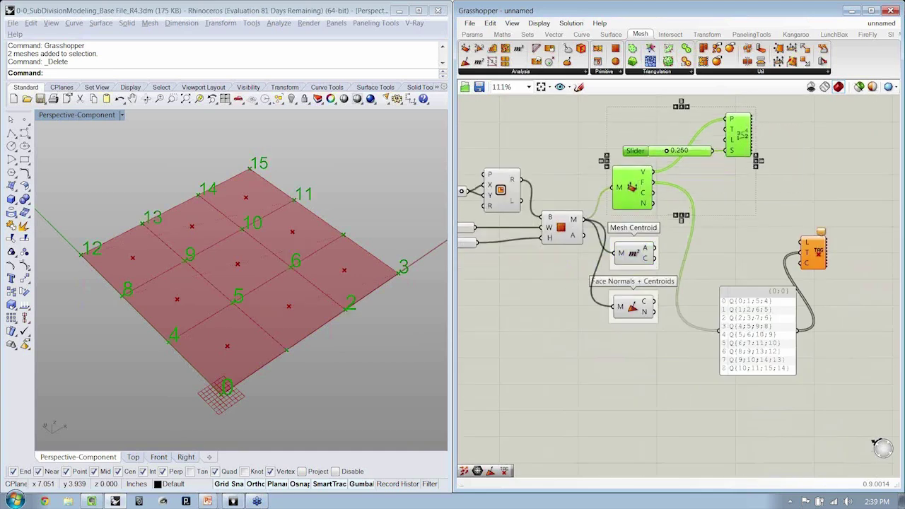
click(689, 185)
drag(788, 135, 670, 172)
drag(737, 139, 802, 139)
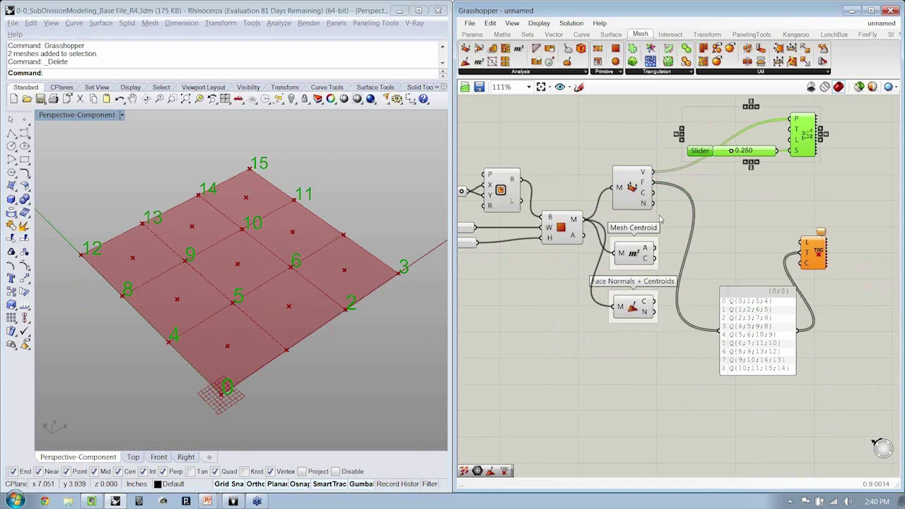
Step: Put the Decompose Mesh component in its own group and label the group "Mesh Components"
click(628, 171)
scroll(628, 167, up, 2)
right_click(628, 167)
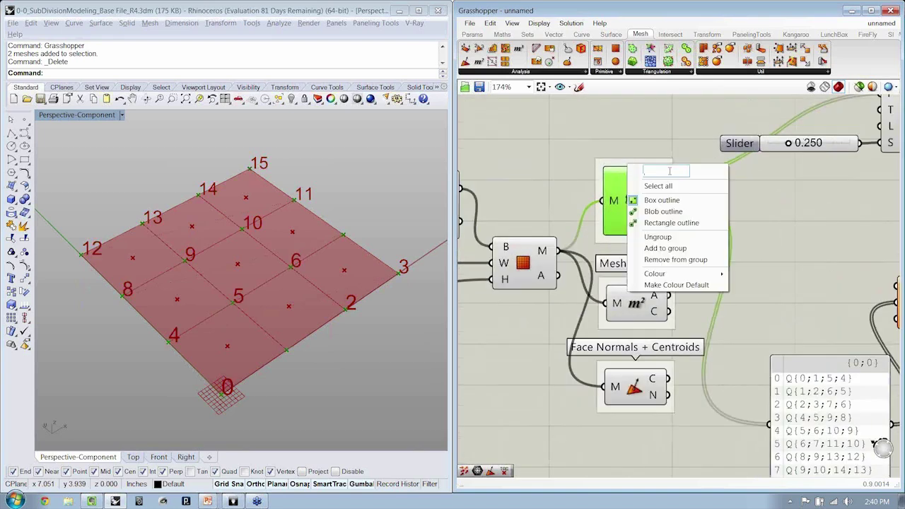
text(Mesh)
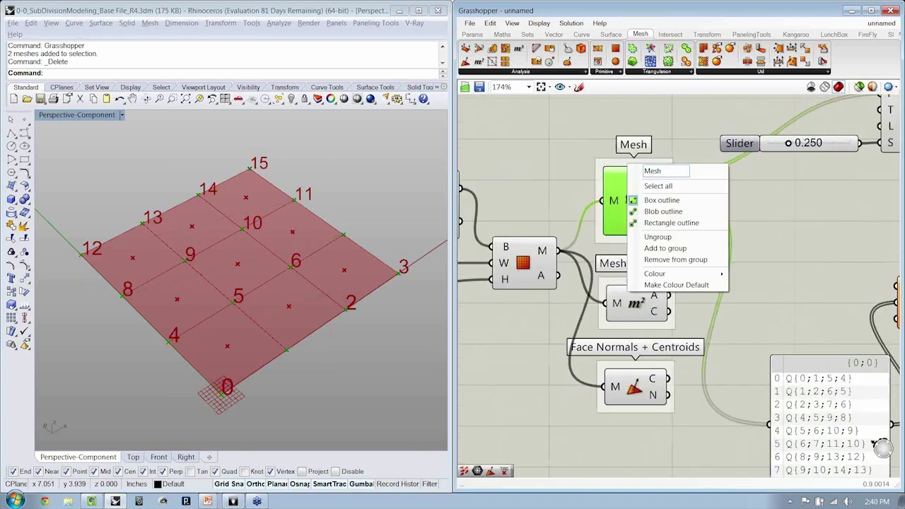
text( Components)
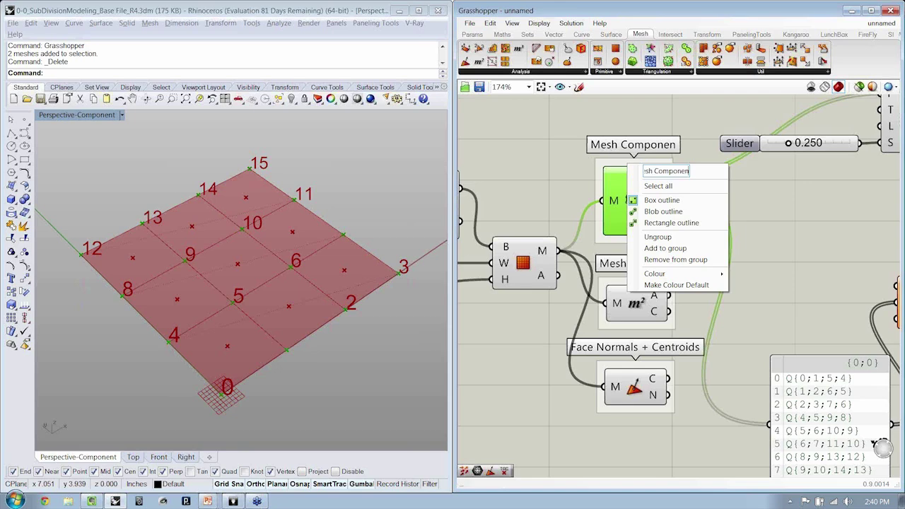
key(Return)
Step: Shift the Mesh Components, Mesh Centroid and Face Normals + Centroids groups together slightly farther from the mesh plane component
click(693, 268)
right_drag(693, 267, 672, 216)
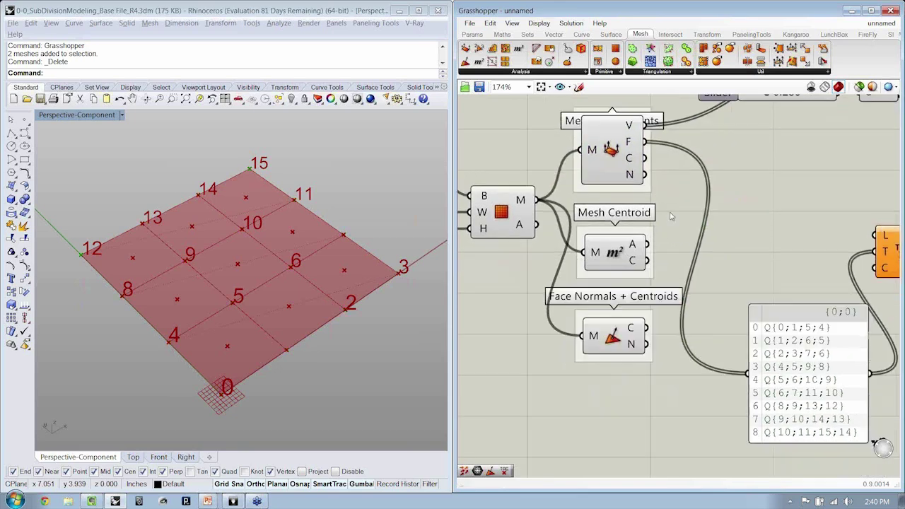
drag(664, 367, 645, 162)
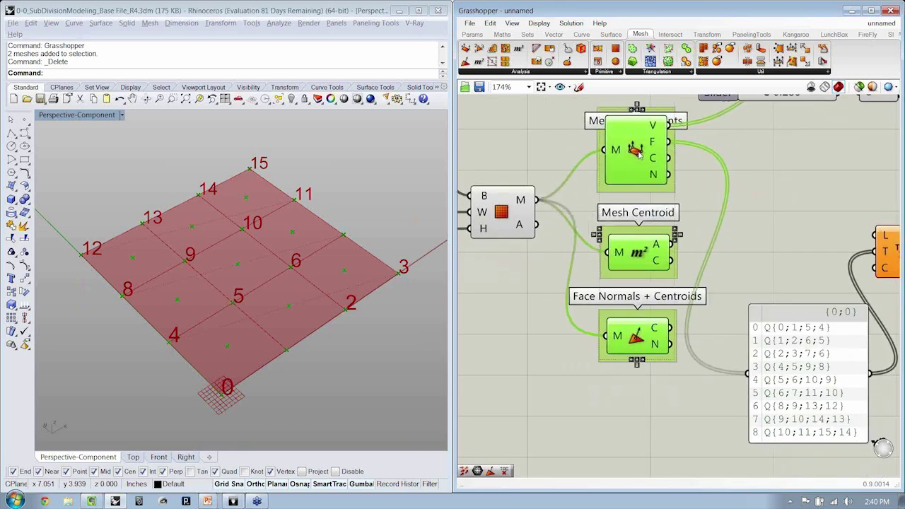
click(724, 199)
right_drag(725, 199, 695, 199)
Step: Turn off the Face Normals preview and select Mesh Area to inspect the mesh's overall centroid
click(609, 253)
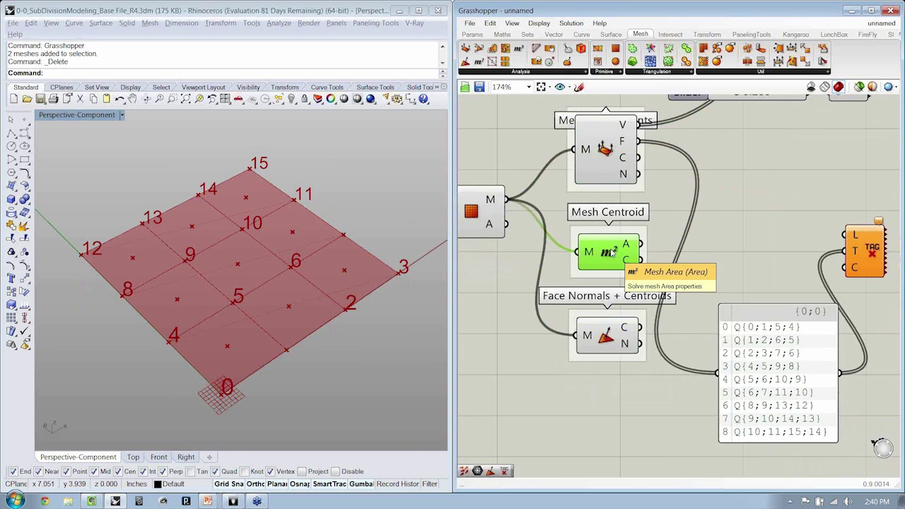
click(612, 331)
key(ctrl+q)
click(686, 210)
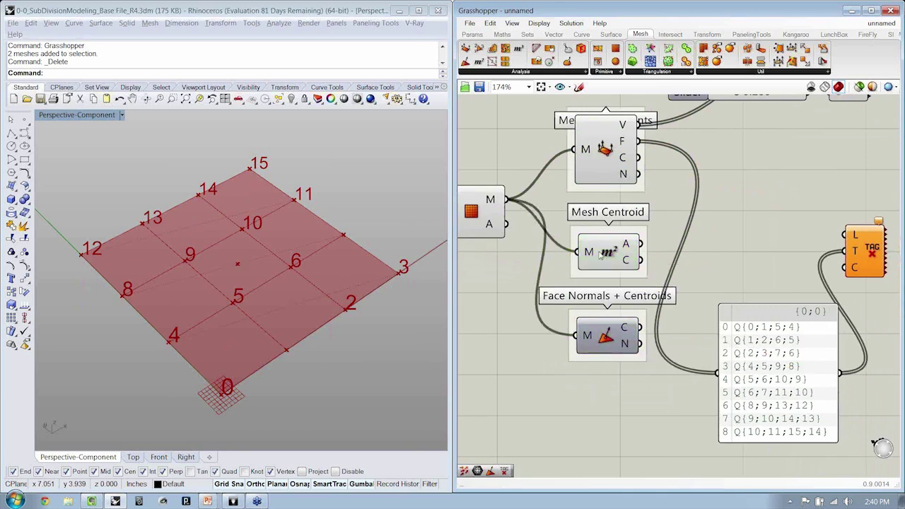
click(599, 251)
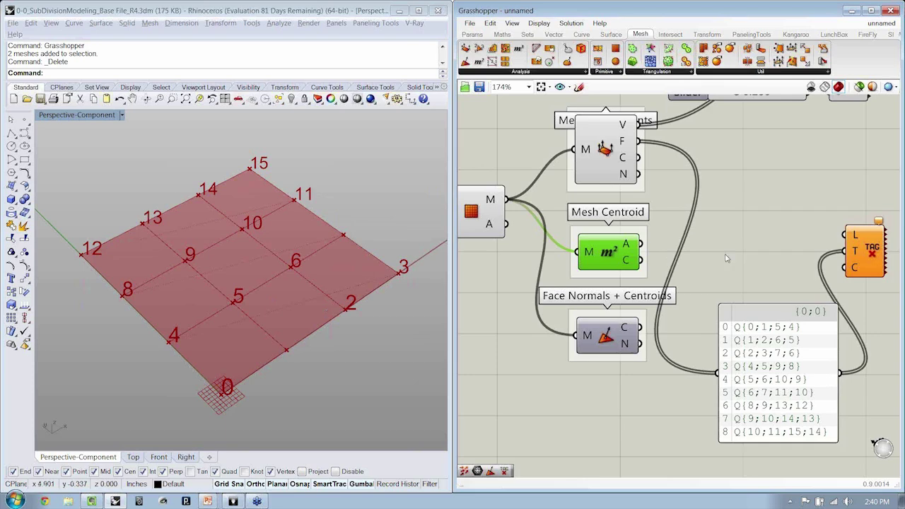
Step: Turn the Face Normals preview back on and hide the Mesh Area preview
right_drag(725, 258, 719, 243)
click(611, 316)
key(ctrl+q)
click(683, 229)
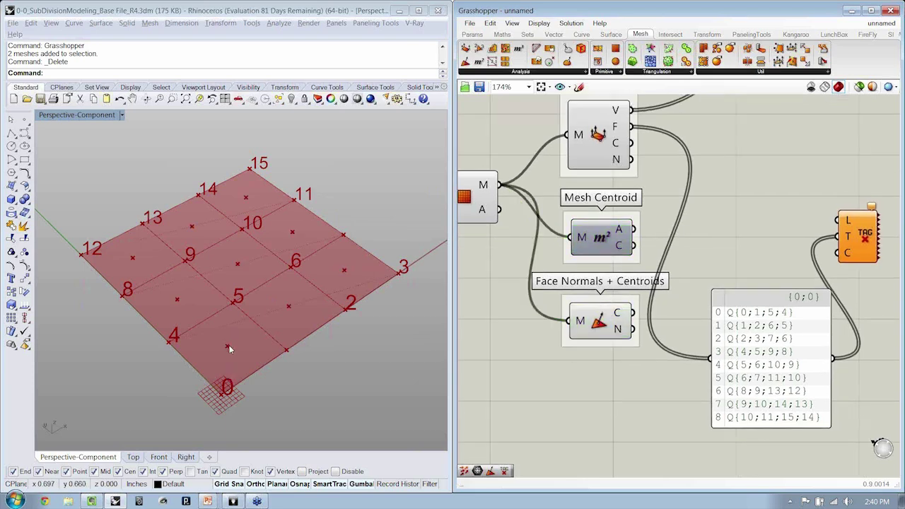
Step: Connect the Face Normals C output to the Text Tag's L input, and move the face-list panel and Text Tag lower
right_drag(750, 353, 734, 284)
drag(743, 259, 742, 340)
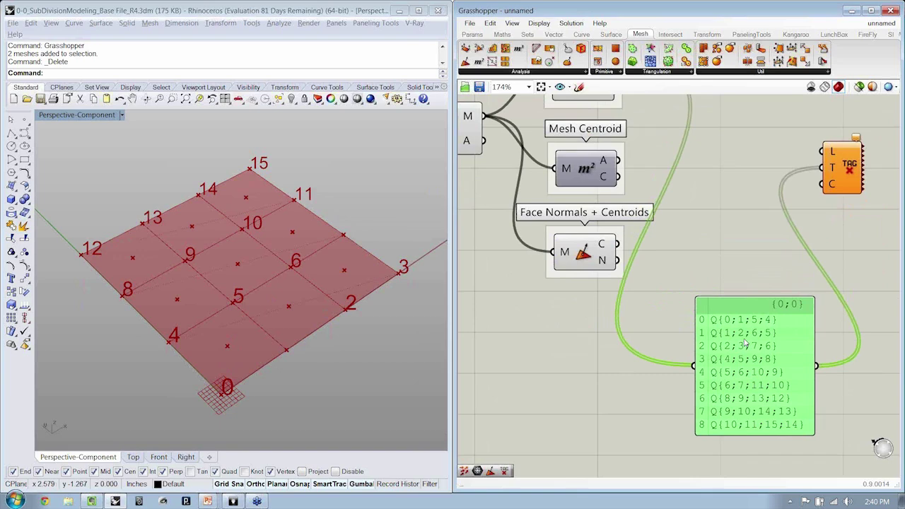
drag(821, 151, 617, 244)
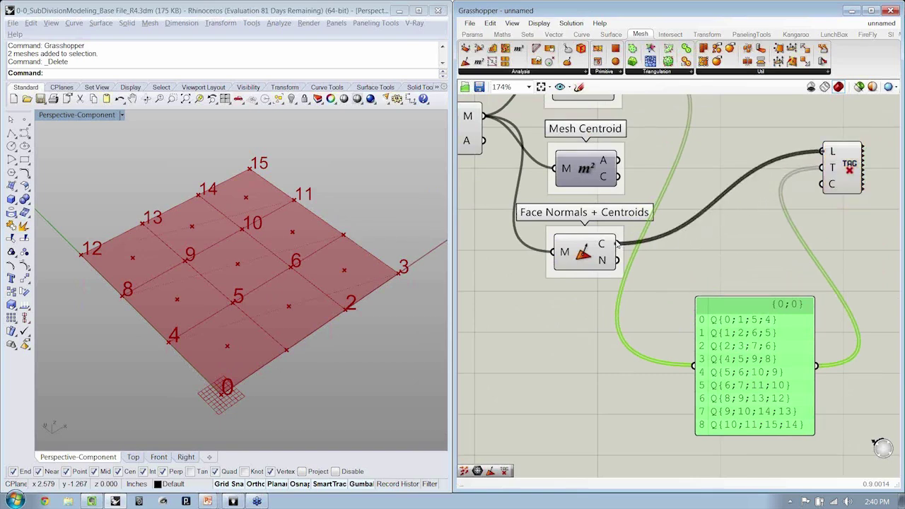
click(782, 245)
drag(843, 167, 855, 260)
Step: Turn off the preview of the Face Normals component, leaving the face tags displayed
click(598, 260)
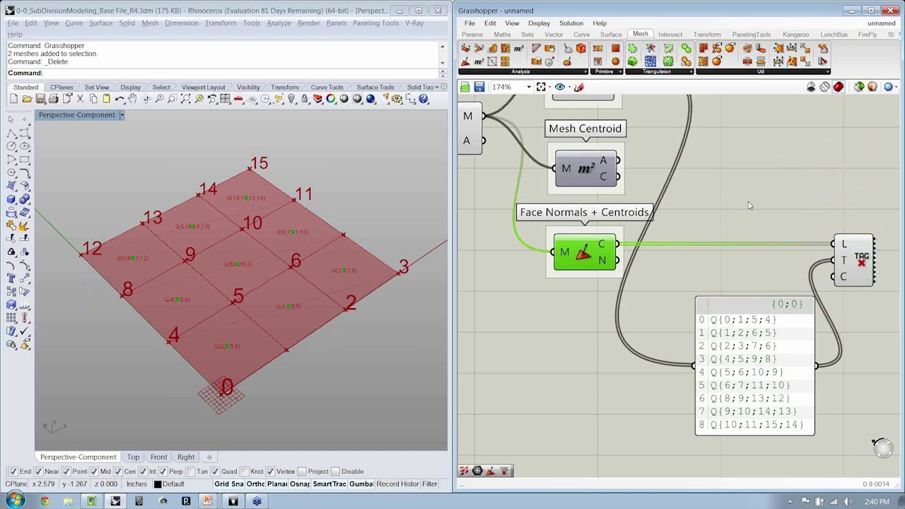
click(750, 205)
scroll(767, 216, down, 2)
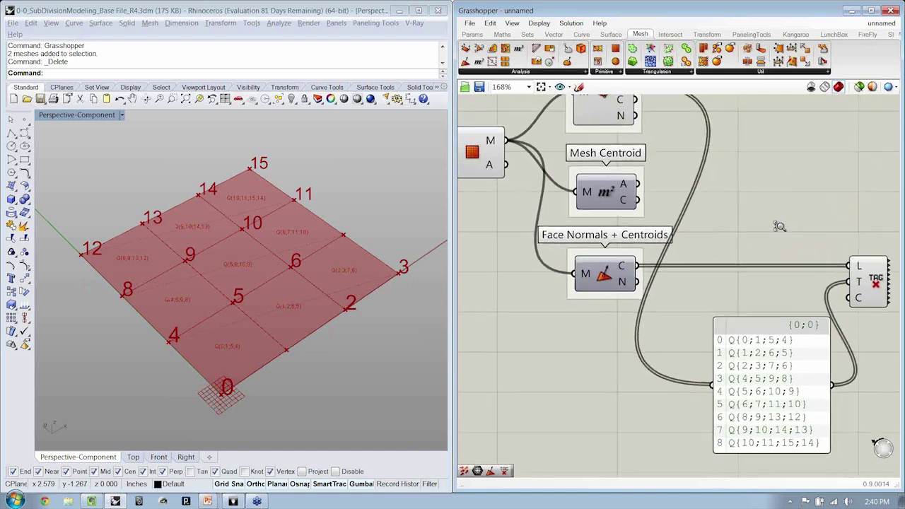
scroll(793, 244, down, 2)
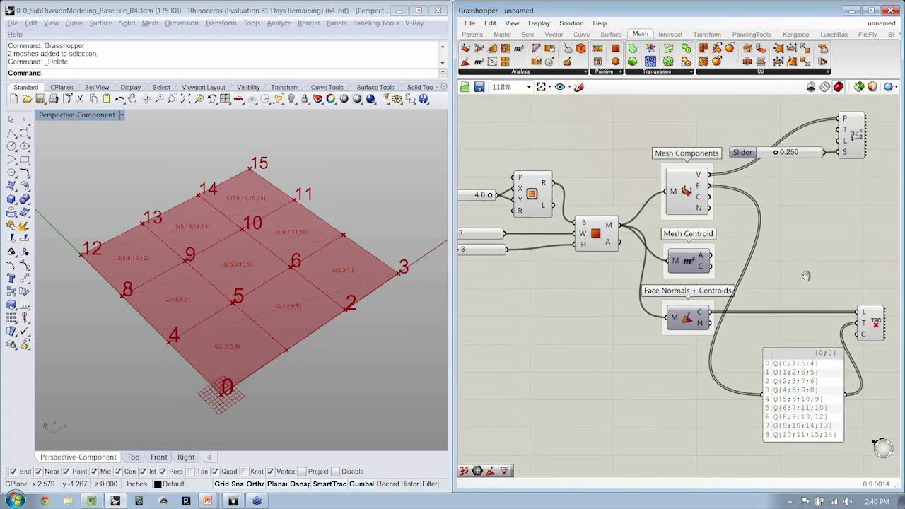
Step: Compare the face tags with the surrounding vertex numbers on the mesh and review the component layout
scroll(248, 361, up, 5)
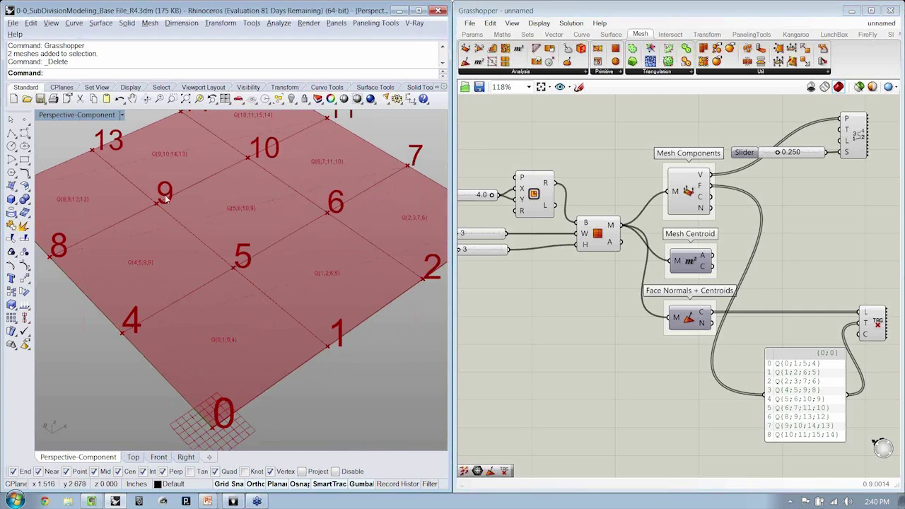
right_drag(333, 305, 316, 330)
scroll(341, 311, down, 4)
right_drag(661, 366, 674, 363)
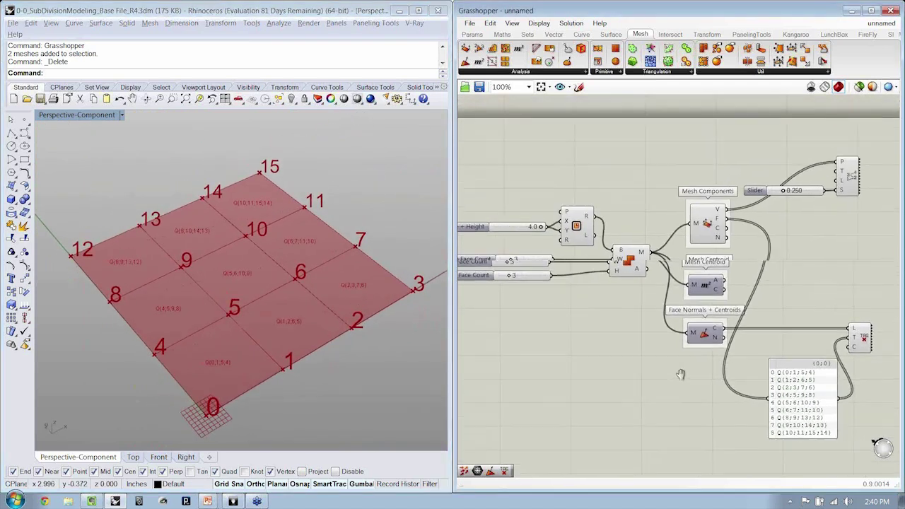
right_drag(680, 374, 698, 372)
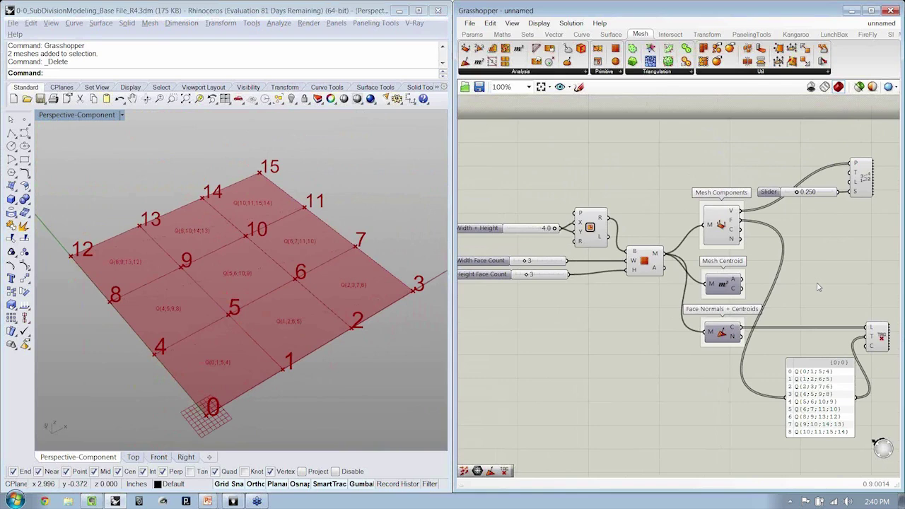
right_drag(805, 309, 792, 278)
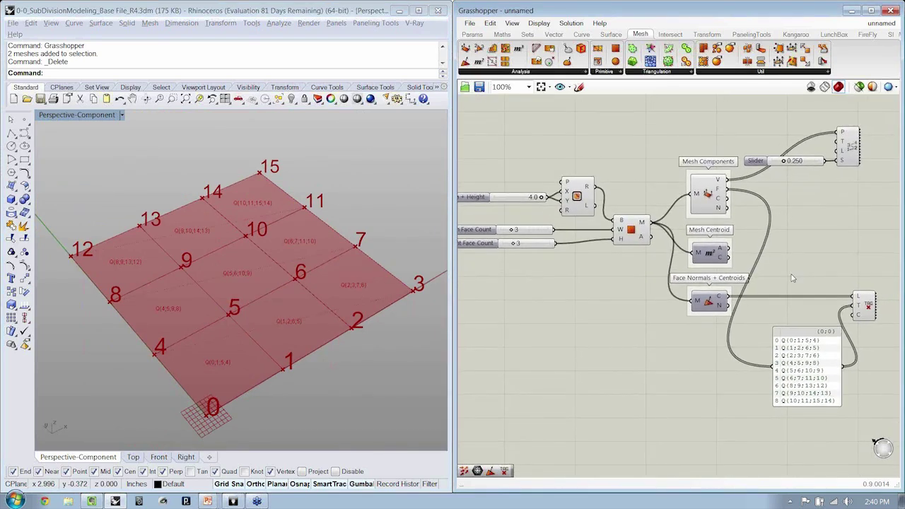
right_drag(793, 278, 799, 269)
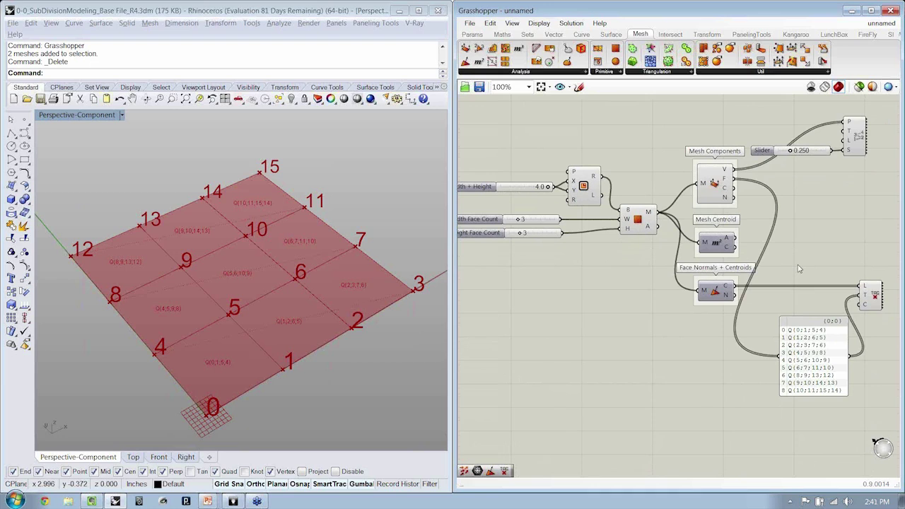
Step: Add a Mesh Edges component below the Face Normals + Centroids group
click(566, 72)
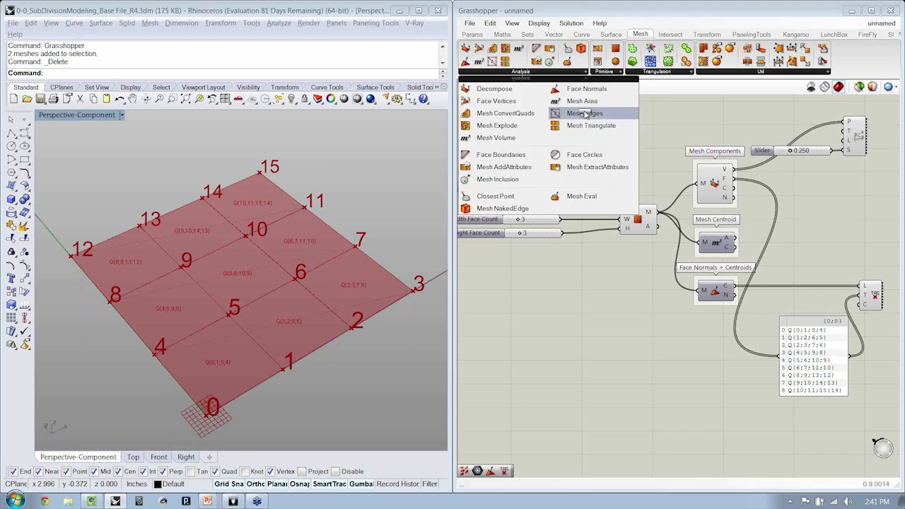
click(586, 114)
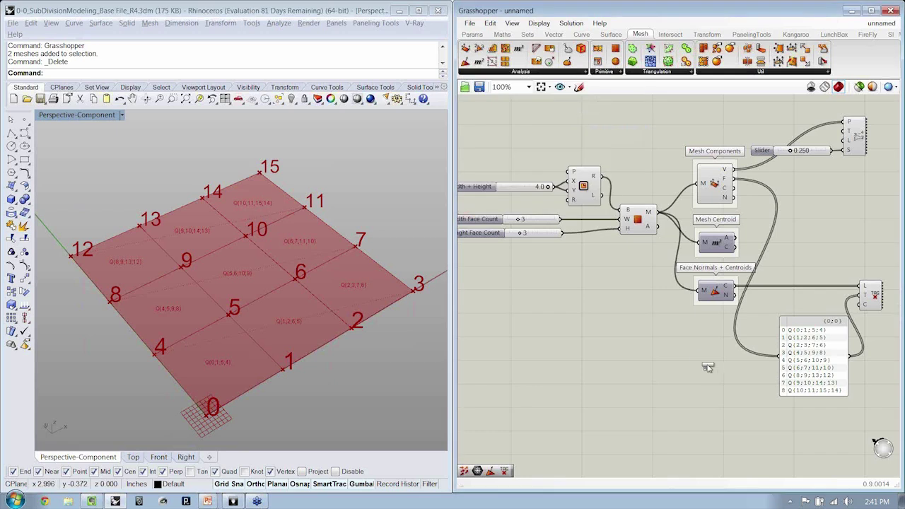
click(725, 430)
Step: Put the Mesh Edges component in its own group and label the group "Mesh | Edges"
click(720, 416)
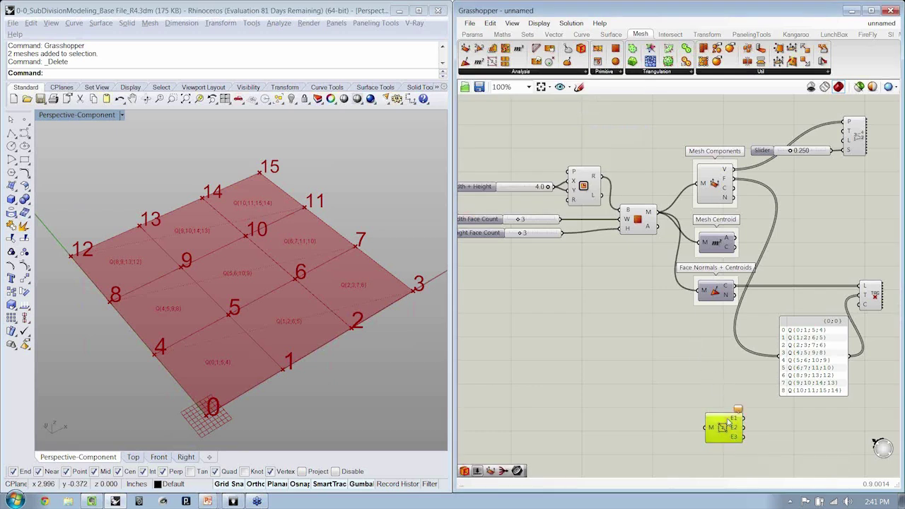
right_click(718, 417)
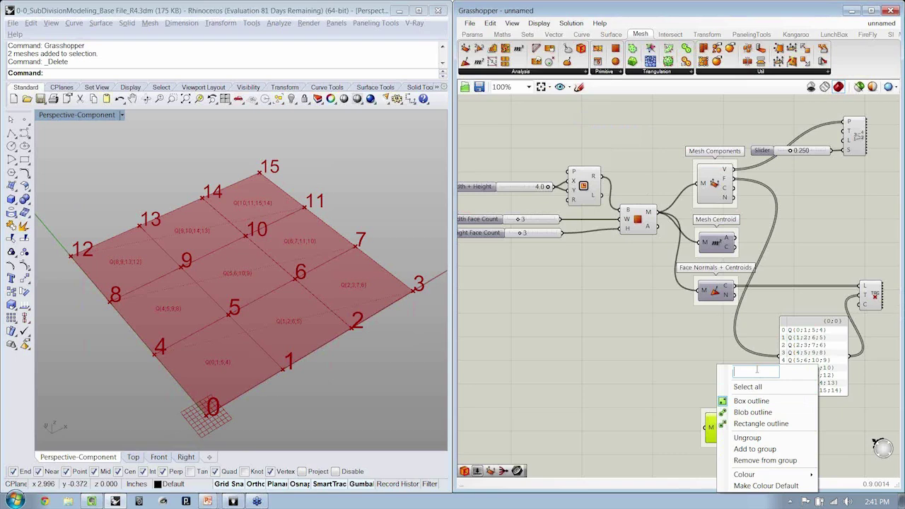
text(Mes h)
key(BackSpace)
key(BackSpace)
text(h | Edges)
key(Return)
click(756, 373)
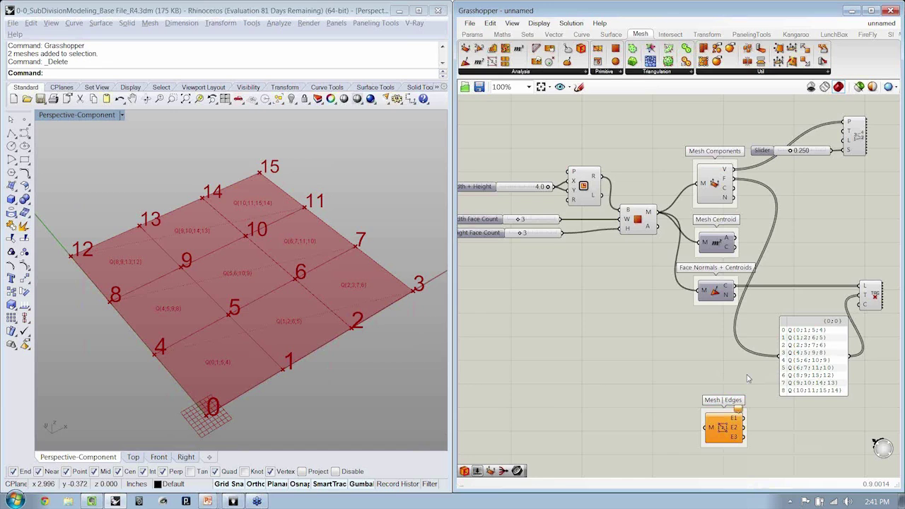
Step: Connect the mesh plane's M output to the Mesh Edges component's M input and select Mesh Edges to highlight its output
drag(658, 211, 706, 427)
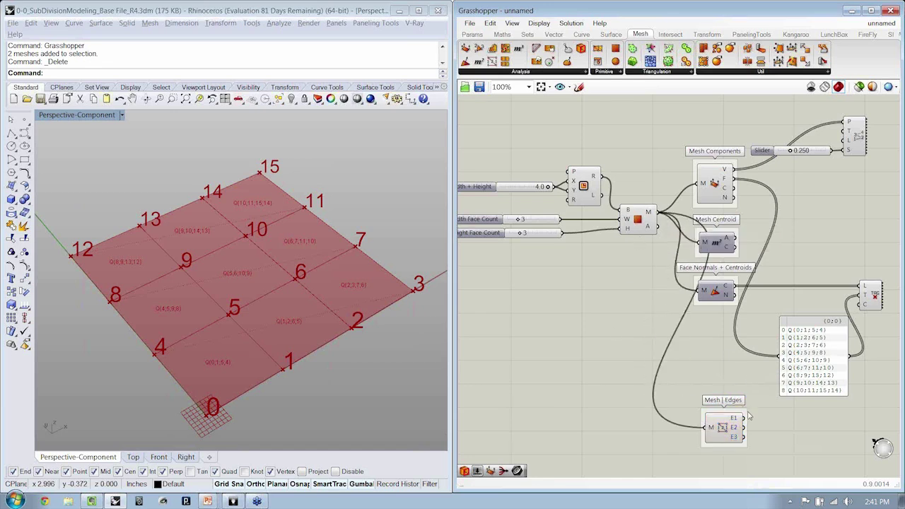
right_drag(750, 417, 732, 391)
click(712, 402)
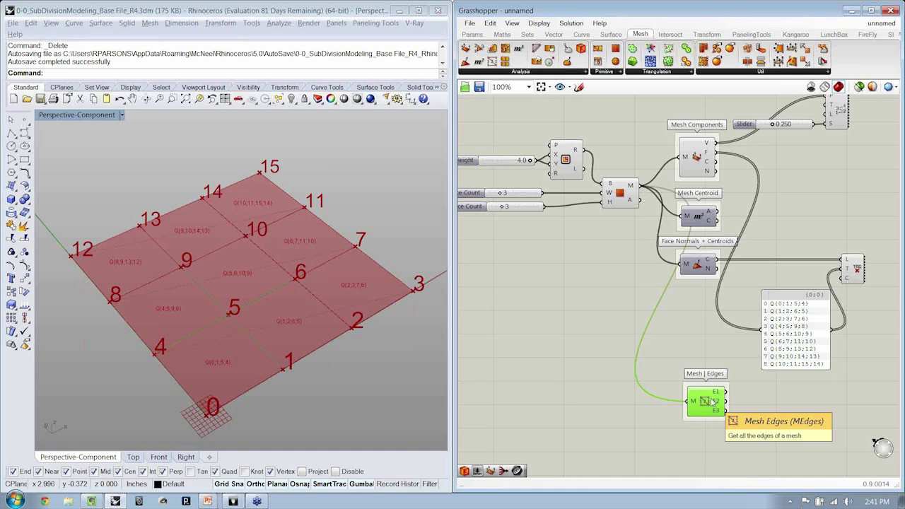
right_drag(683, 305, 679, 312)
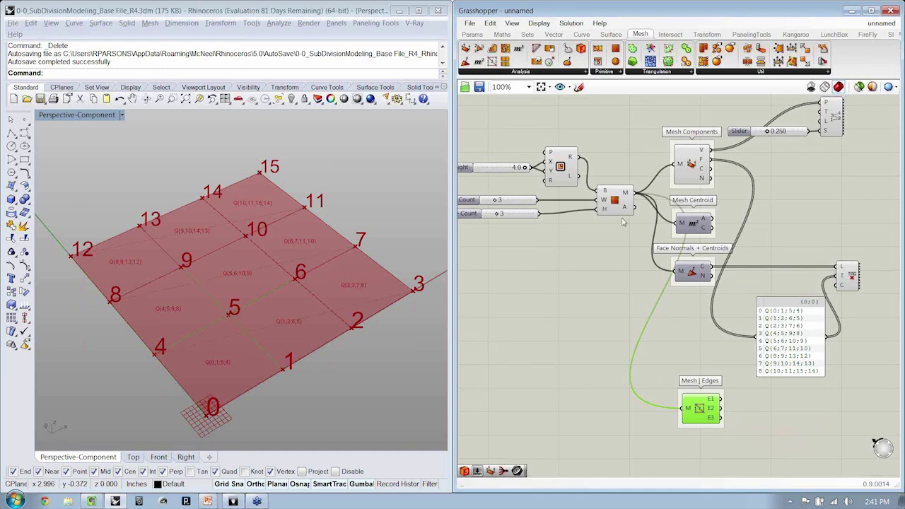
Step: Hide the mesh plane's preview and select Mesh Edges to inspect the edge lines in the perspective view
click(619, 201)
key(ctrl+q)
click(616, 244)
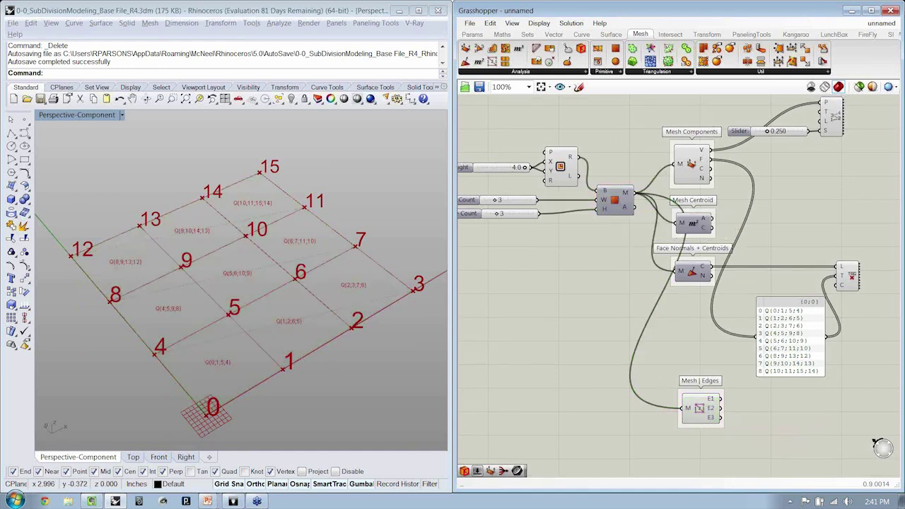
click(698, 411)
right_drag(437, 351, 221, 315)
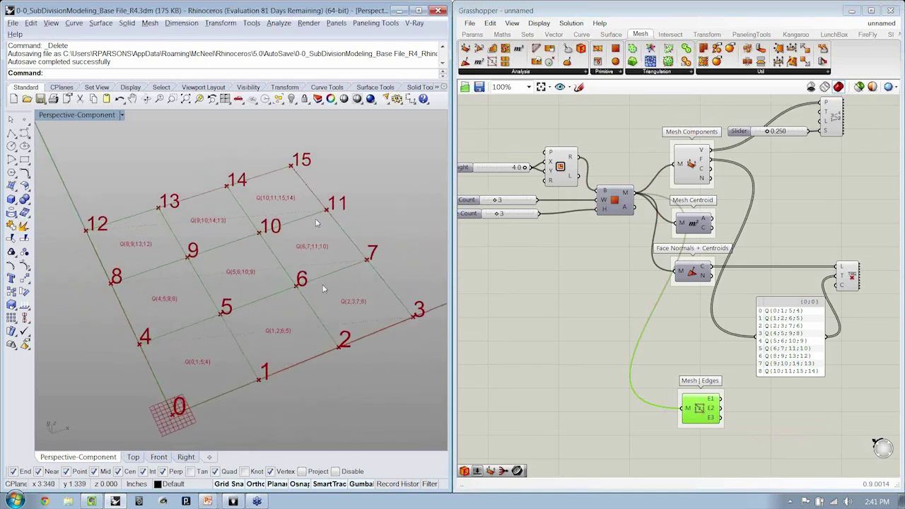
Step: Hide the Rectangle component's preview in the Rhino viewport
click(559, 167)
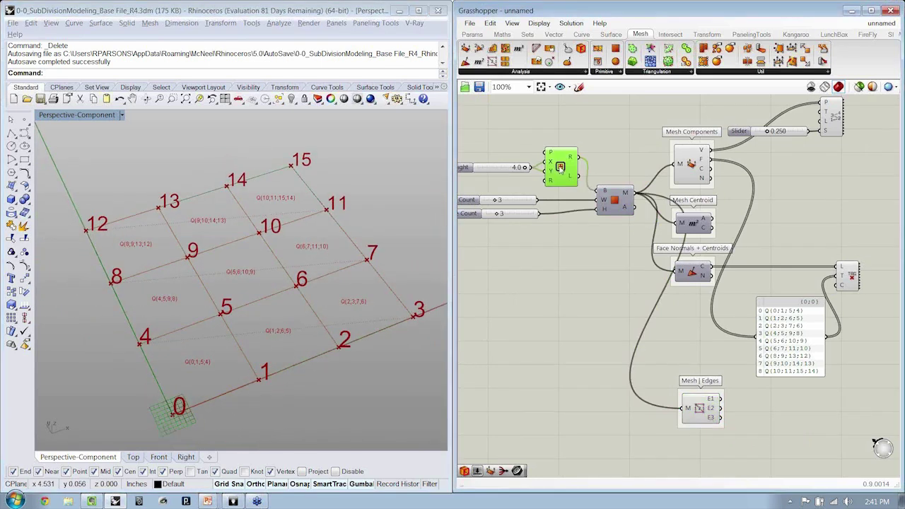
key(ctrl+q)
click(592, 140)
Step: Put the Rectangle component in its own group and label the group "Plane"
click(560, 167)
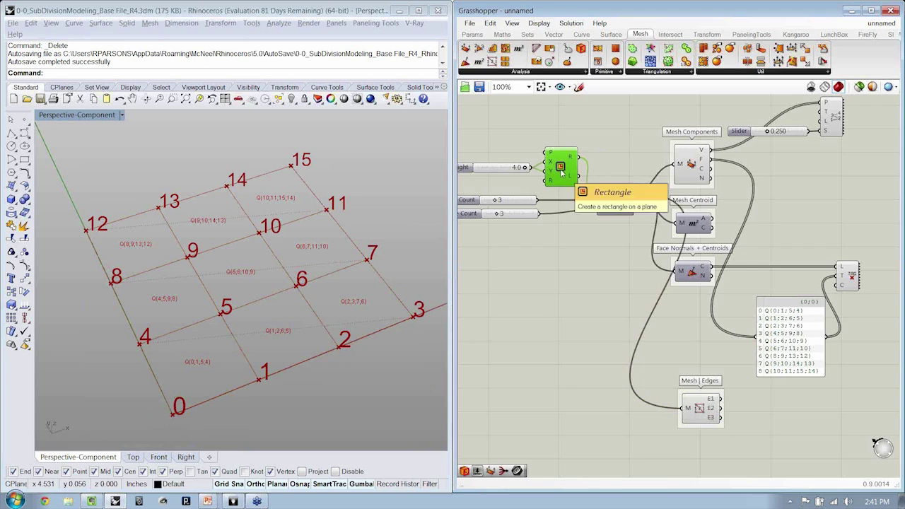
key(ctrl+g)
scroll(557, 157, up, 4)
right_click(570, 143)
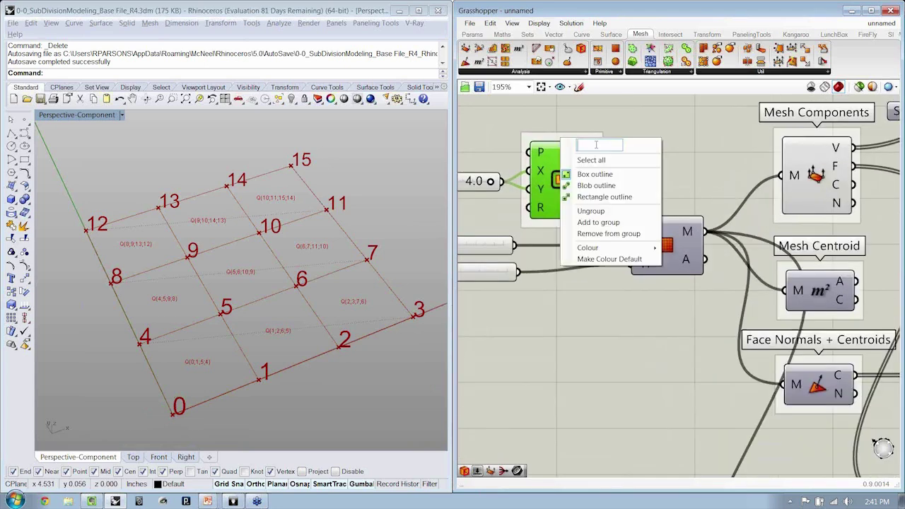
text(Plane)
key(Return)
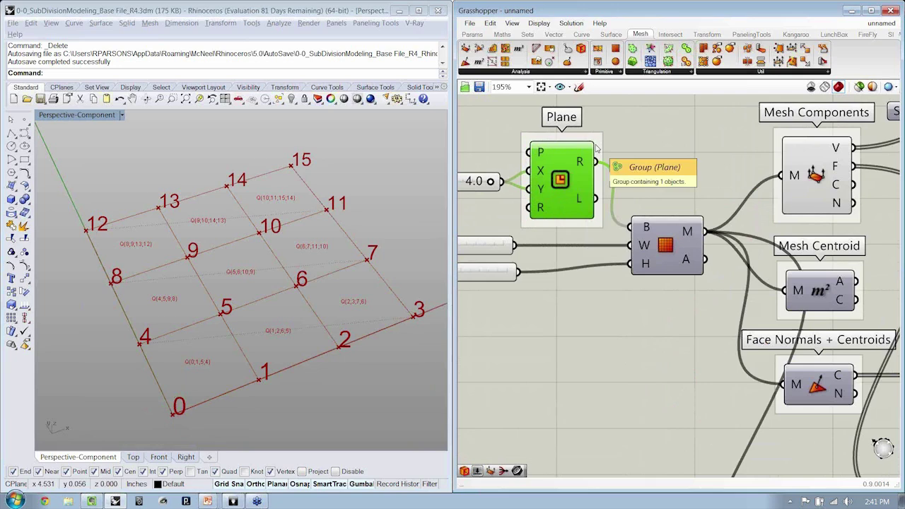
Step: Rename the group around the rectangle component to "Rectangle"
right_click(598, 144)
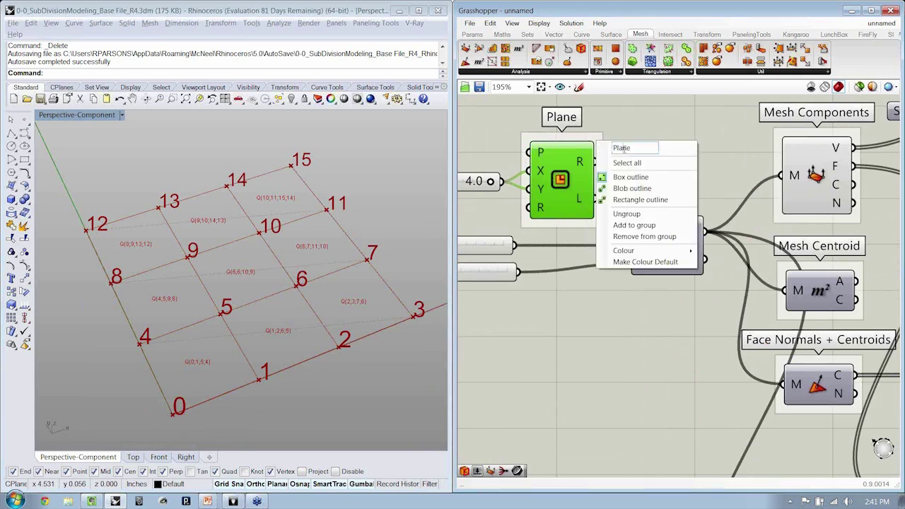
double_click(621, 147)
text(Rectang)
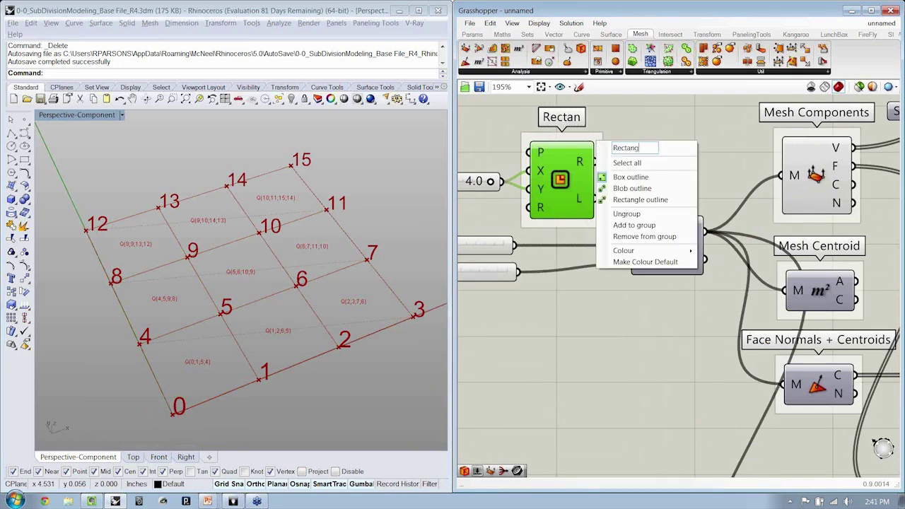
text(;e)
key(Return)
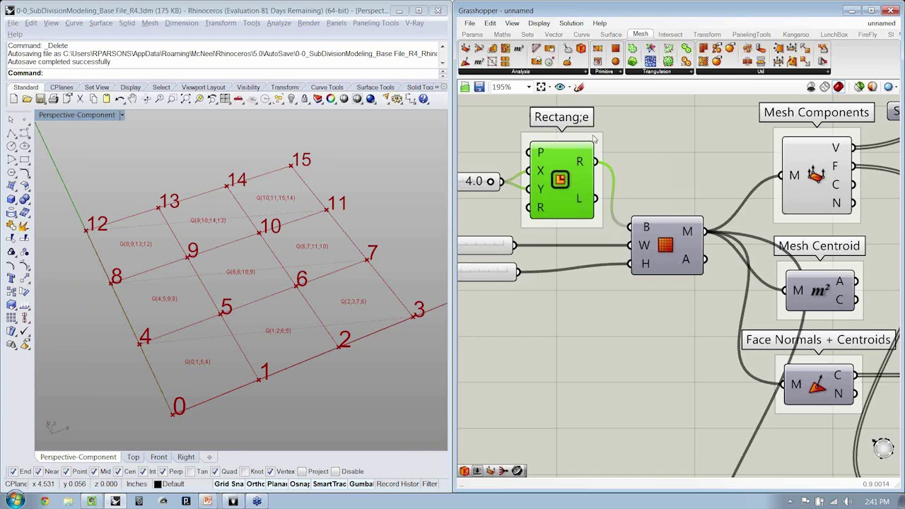
right_click(592, 137)
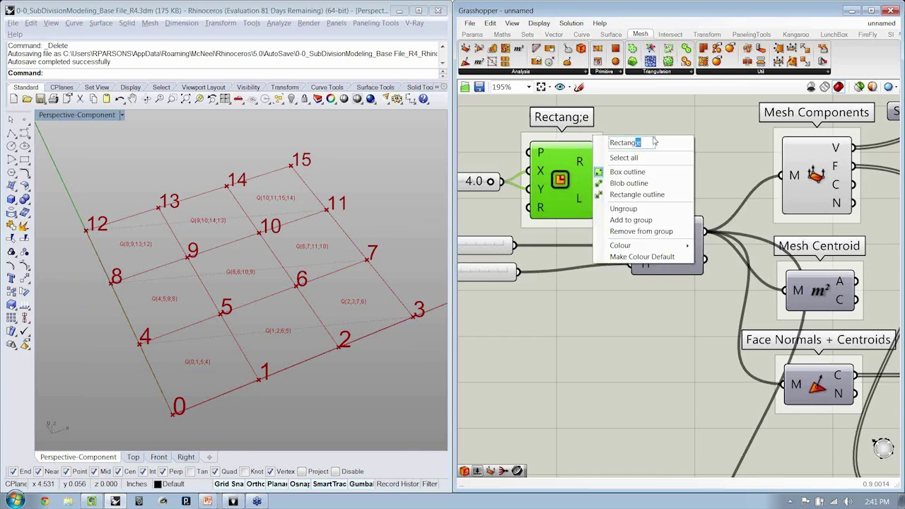
text(le)
key(Return)
Step: Put the Mesh Plane component in its own group and label the group "Mesh Primitive"
click(649, 249)
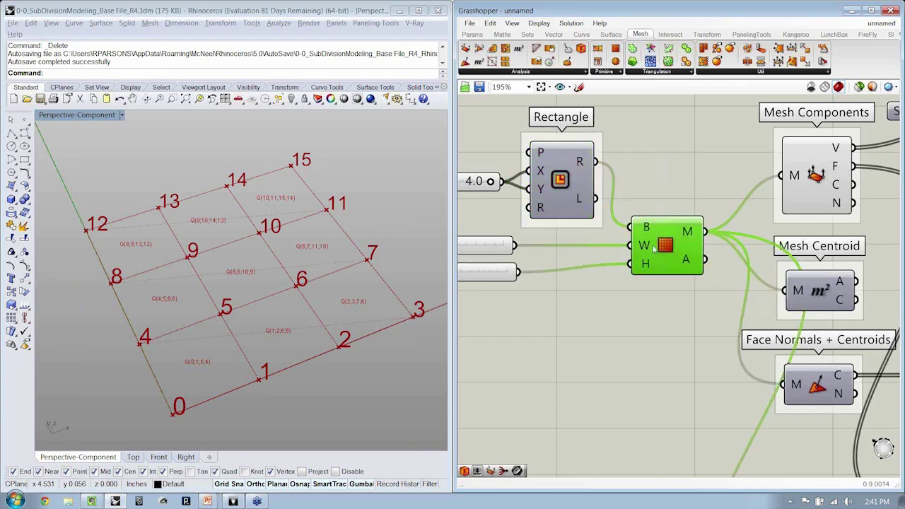
key(ctrl+g)
right_click(662, 210)
text(Mesh Primitive)
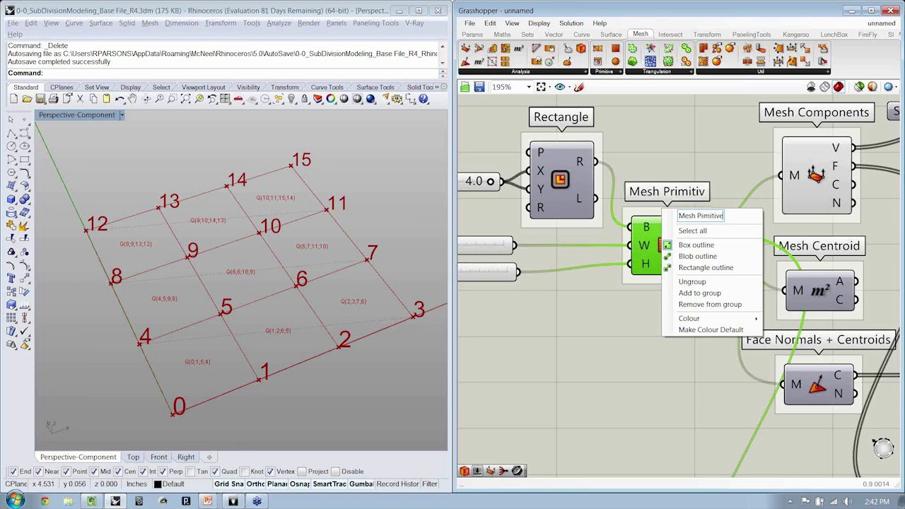
key(Return)
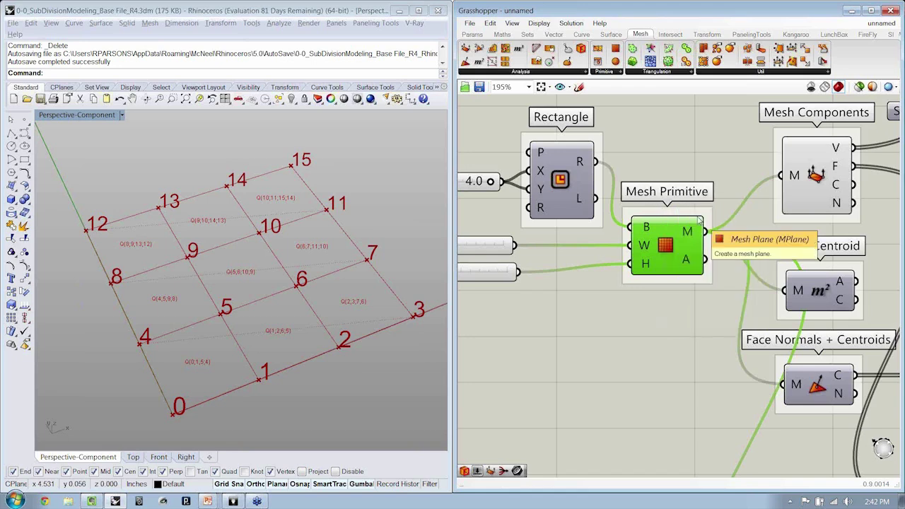
click(713, 150)
Step: Select the Mesh Edges component and examine its edge output from another angle in the perspective view
scroll(712, 148, down, 2)
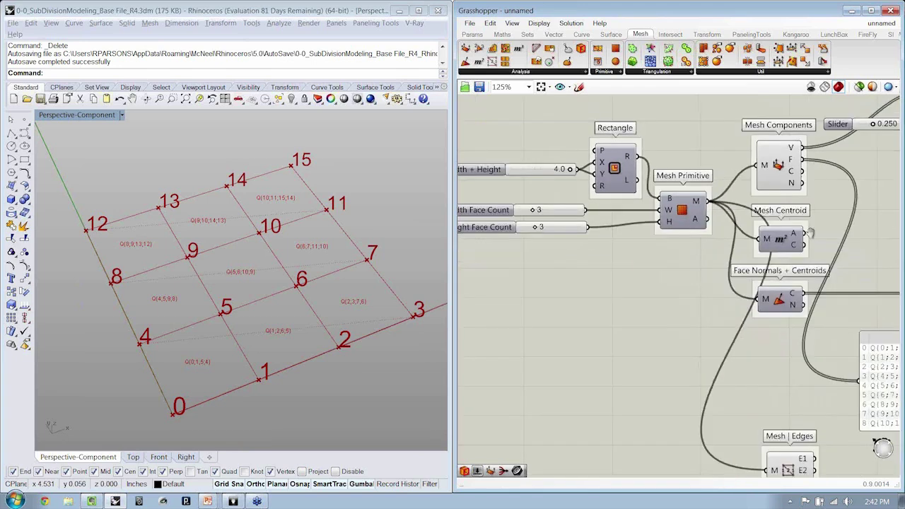
right_drag(803, 225, 689, 194)
click(675, 439)
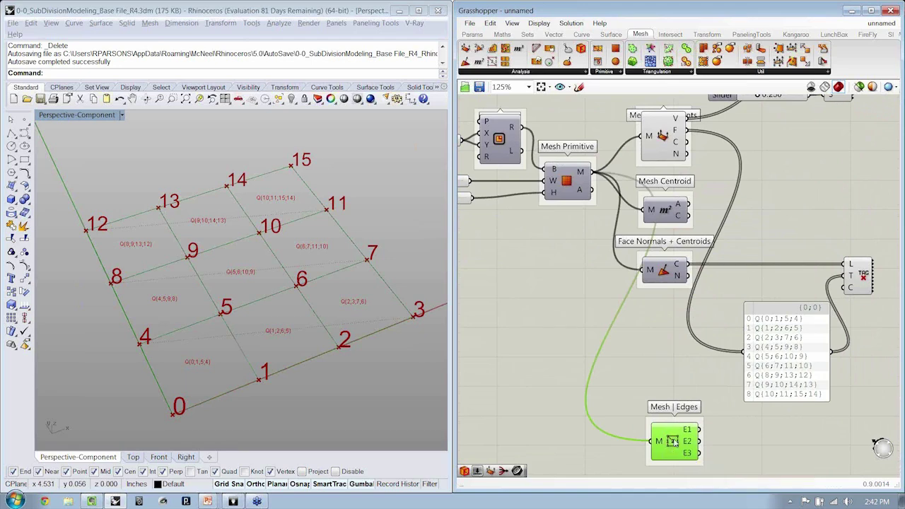
right_drag(199, 287, 235, 292)
click(534, 323)
right_drag(659, 367, 651, 348)
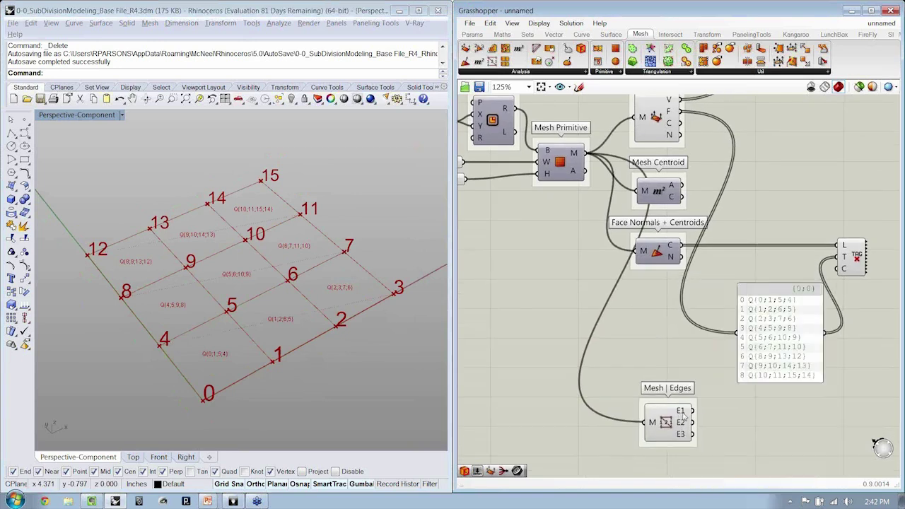
mouse_move(683, 414)
Step: Maximize the Grasshopper window and move the Mesh | Edges group up, directly beneath the Face Normals + Centroids group
click(871, 10)
right_drag(514, 203, 695, 276)
scroll(594, 210, down, 2)
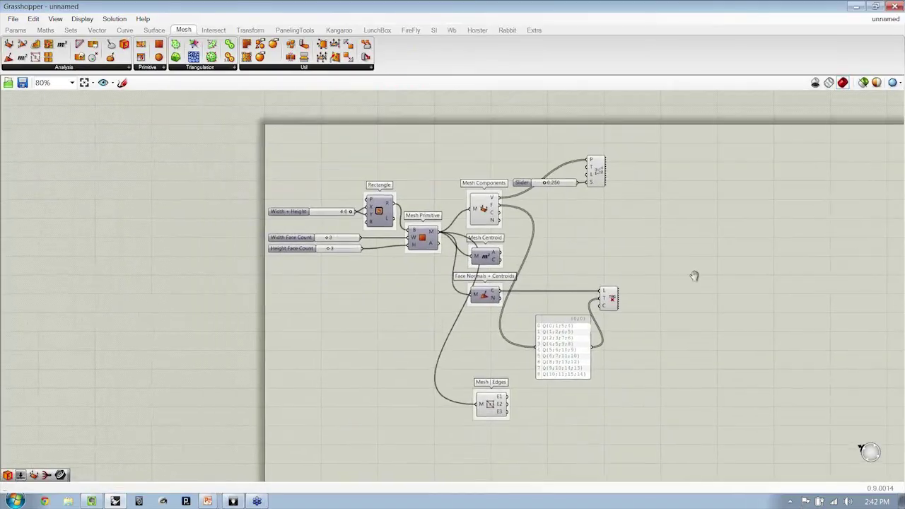
drag(490, 405, 488, 352)
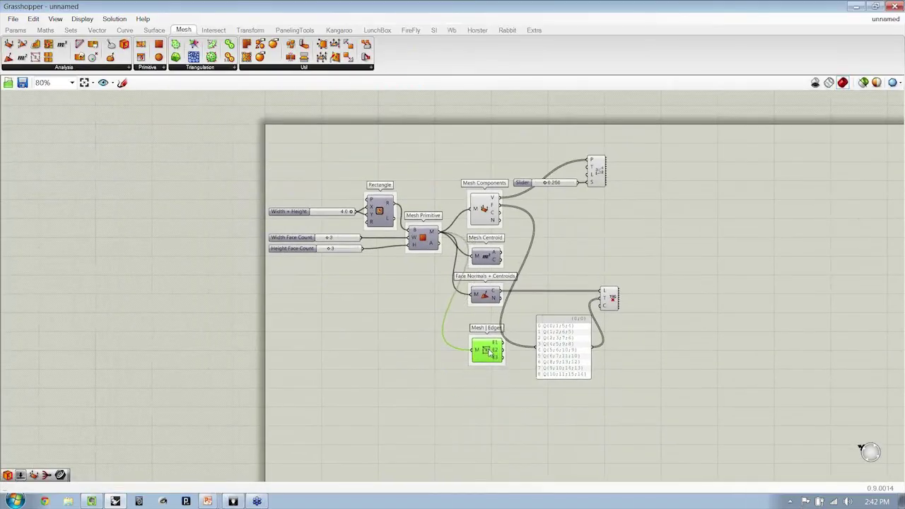
click(521, 384)
Step: Shorten the panel listing the face vertex indices to a couple of rows beside the Text Tag component
scroll(538, 374, up, 3)
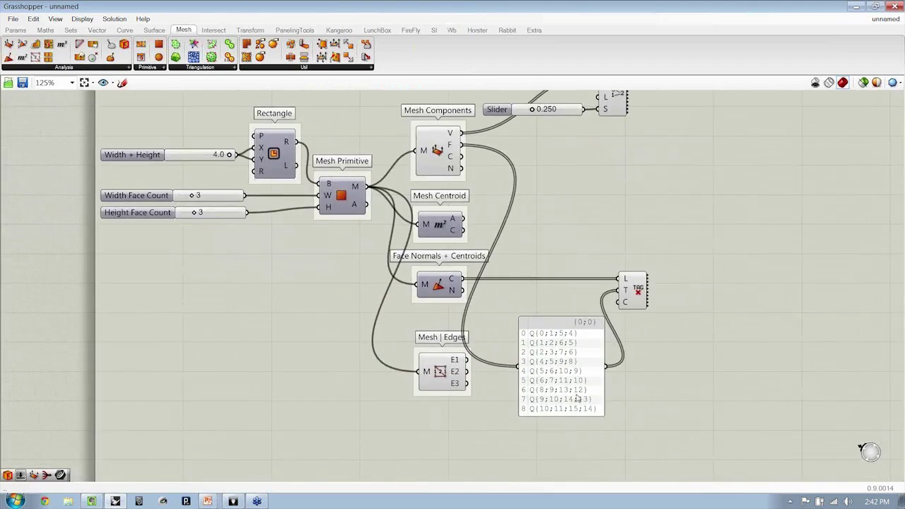
drag(574, 418, 552, 315)
scroll(549, 317, up, 1)
right_drag(549, 319, 689, 388)
scroll(651, 371, down, 1)
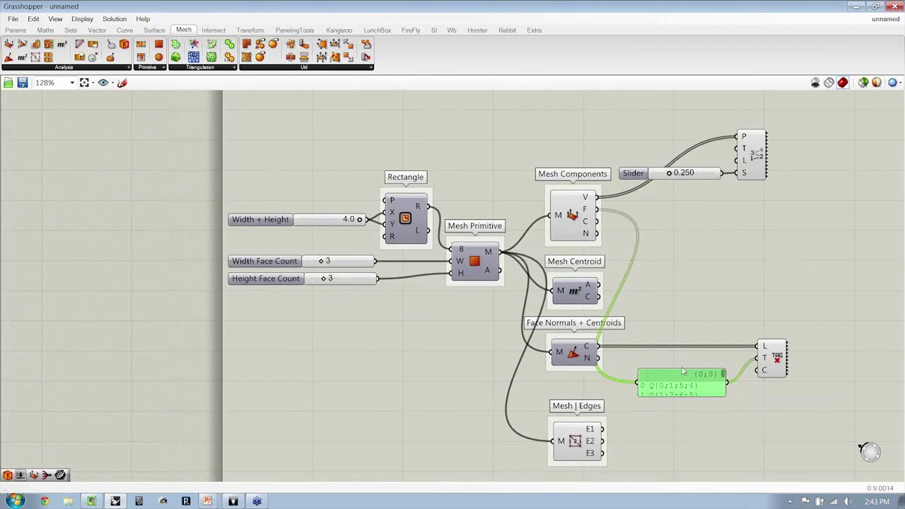
Step: Title the face index panel "Face Commands" and enlarge it slightly so its first entries fit below the title
right_click(678, 384)
text(Fa)
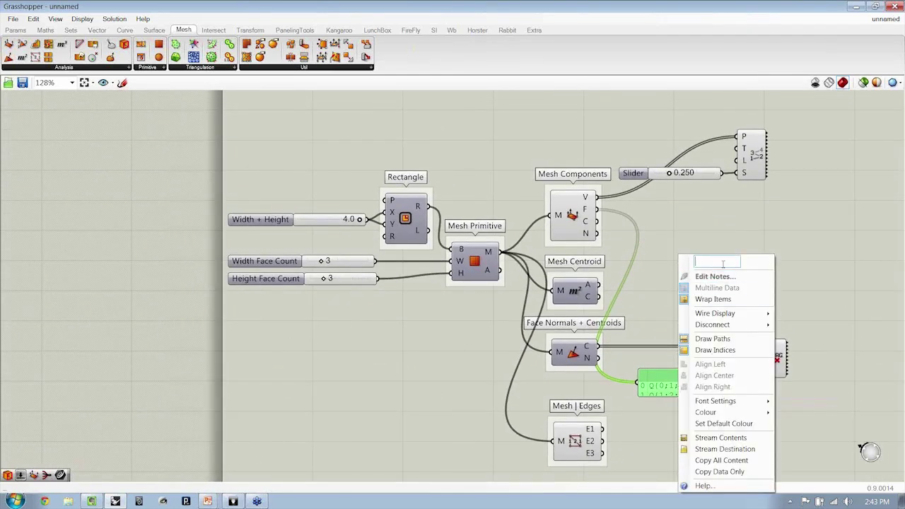
text(ce Commands)
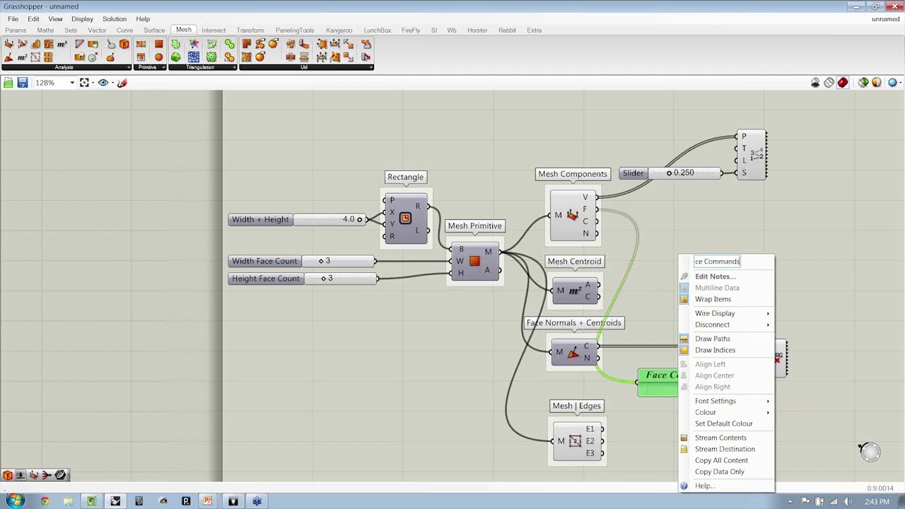
key(Return)
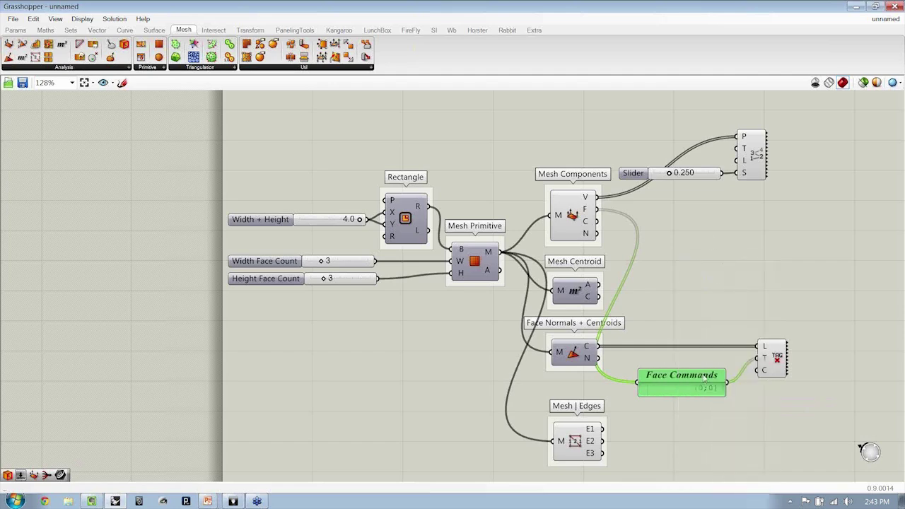
drag(695, 396, 697, 417)
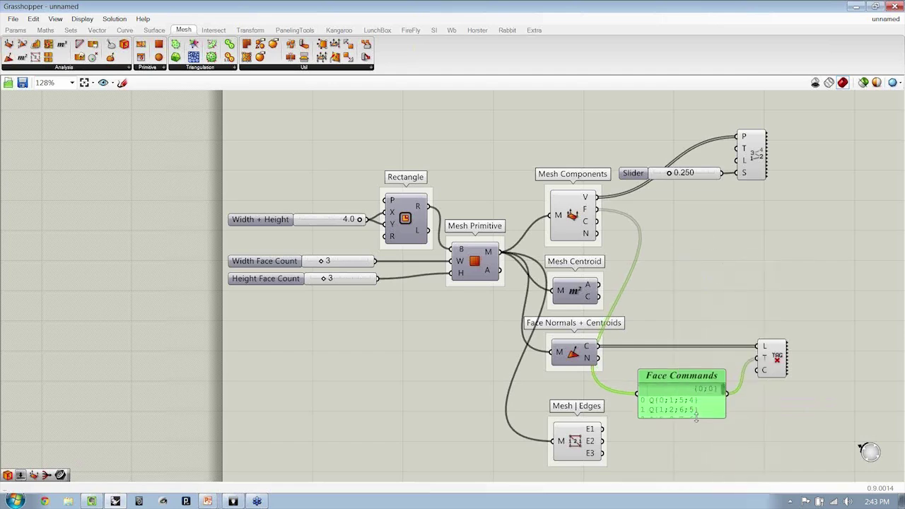
click(776, 391)
Step: Put the Text Tag component in its own group and label the group "Text Tag"
click(772, 365)
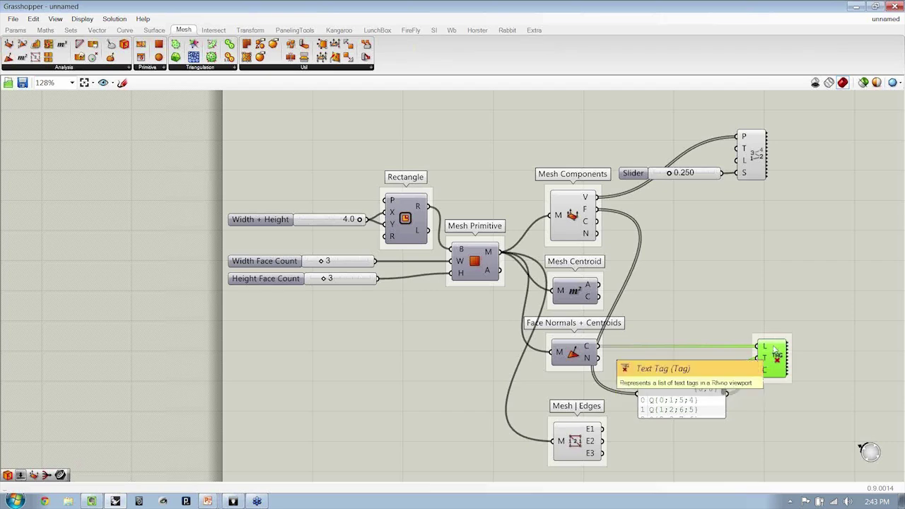
right_click(774, 338)
text(T)
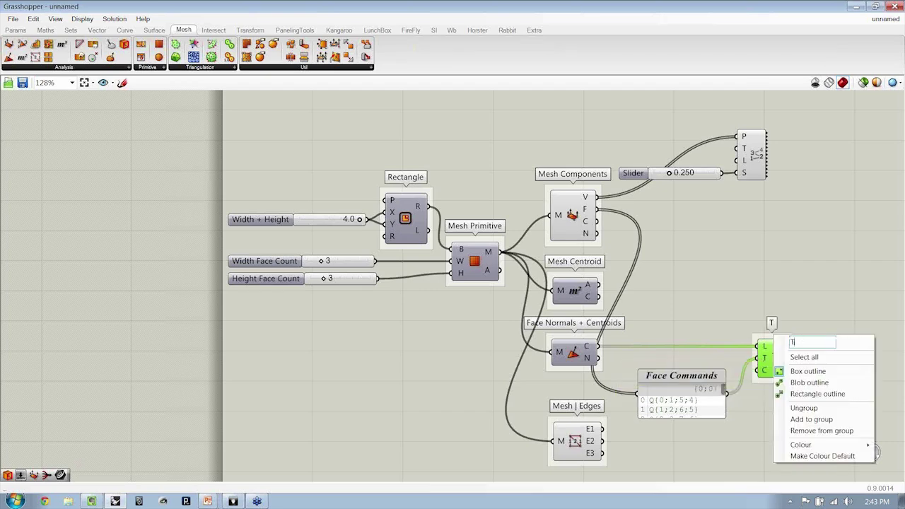
text(ext Tag)
key(Return)
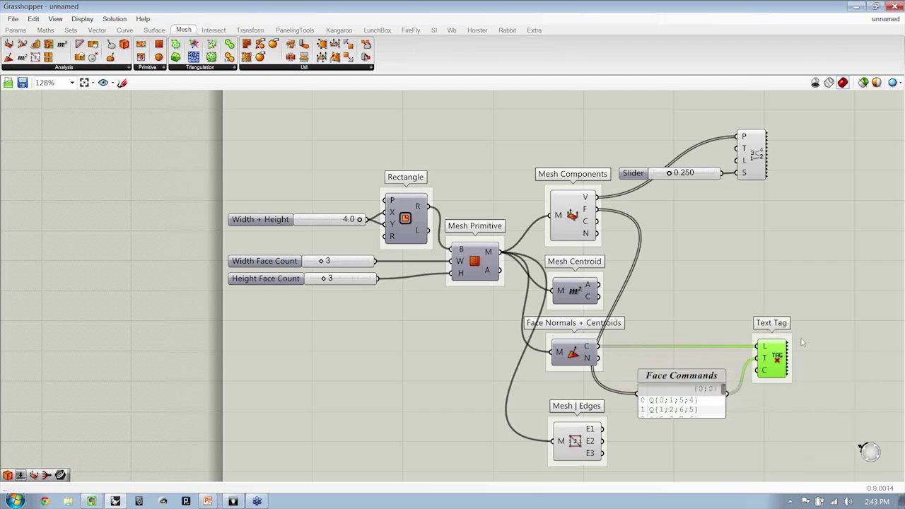
Step: Align the point list component vertically above the Text Tag component and move its size slider closer to it
click(751, 154)
click(778, 353)
shift+click(762, 170)
click(768, 122)
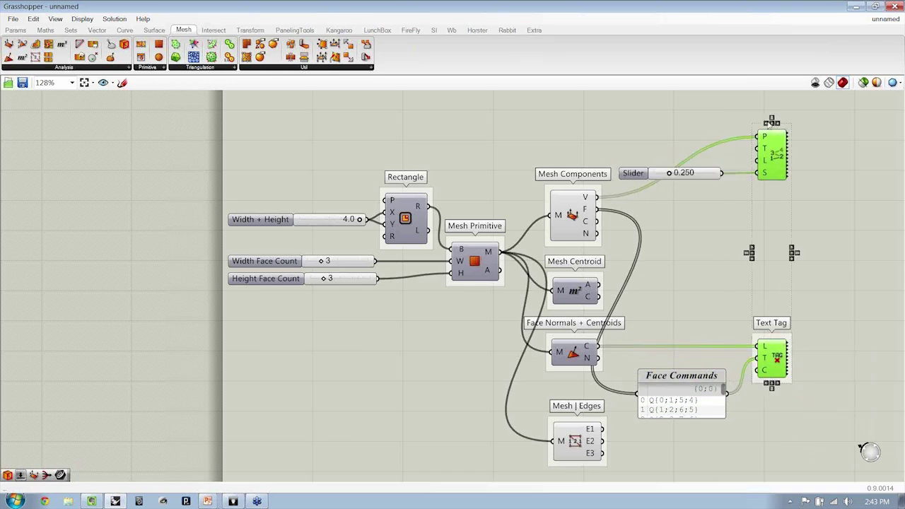
click(736, 135)
drag(697, 176, 724, 177)
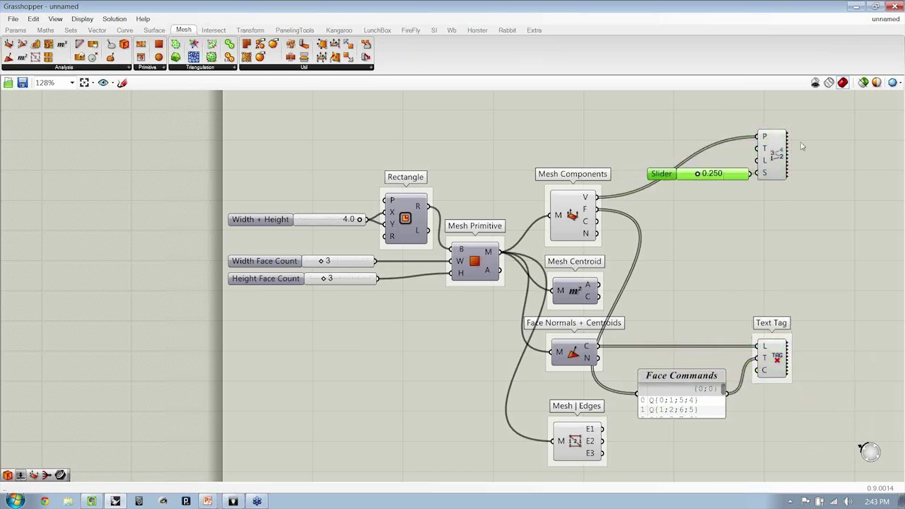
Step: Put the point list component in its own group and label the group "Point List Display"
click(782, 161)
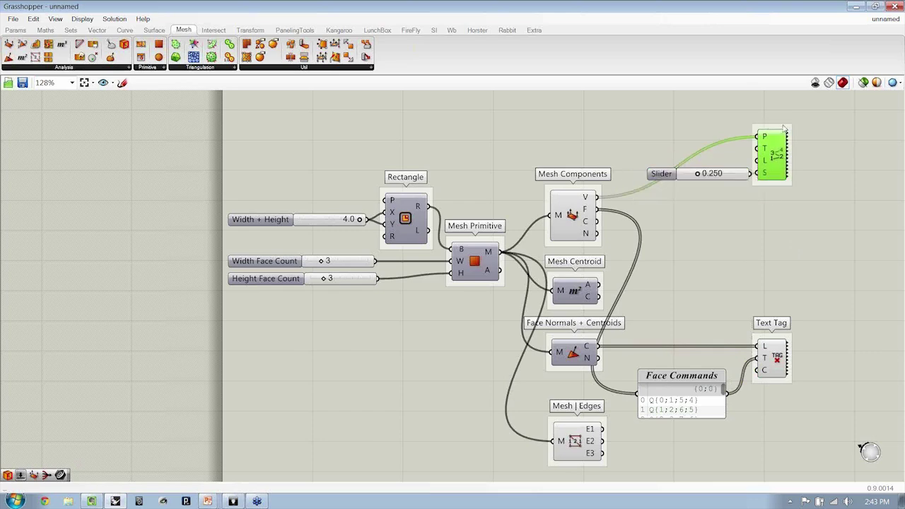
right_click(784, 128)
text(Point)
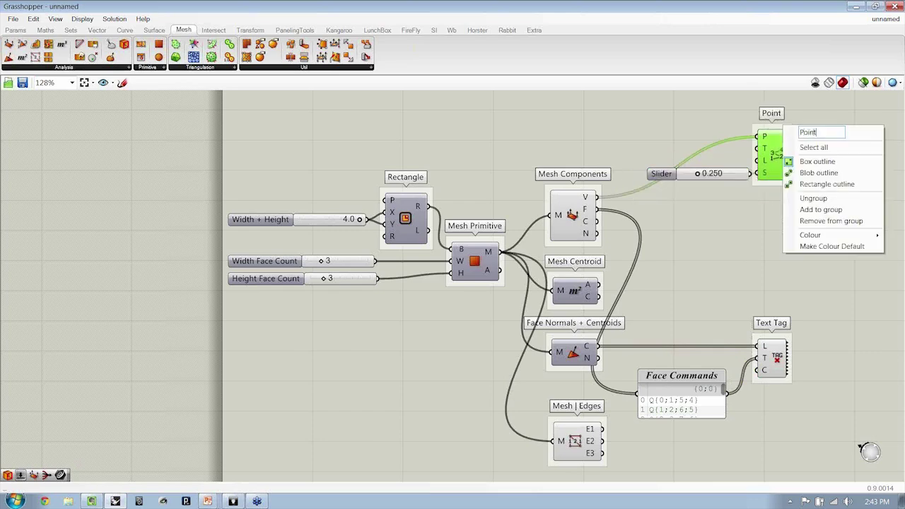
text( List Display)
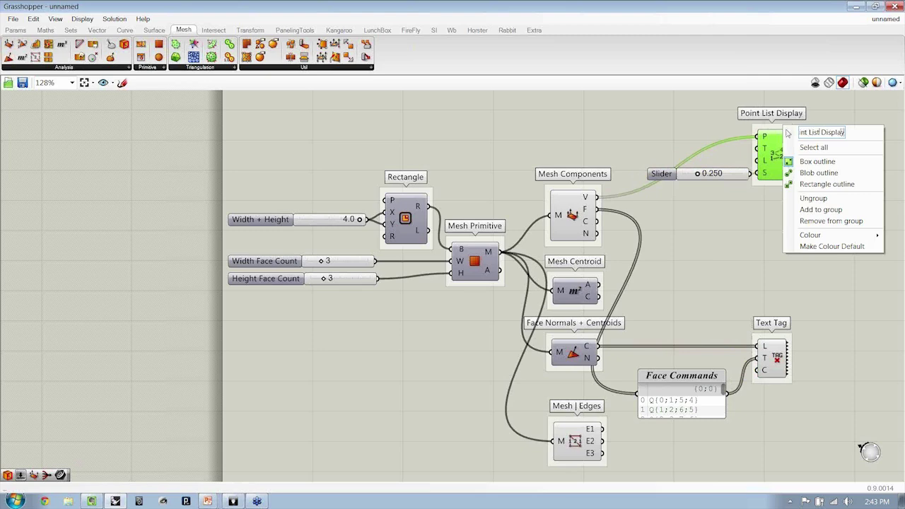
click(677, 121)
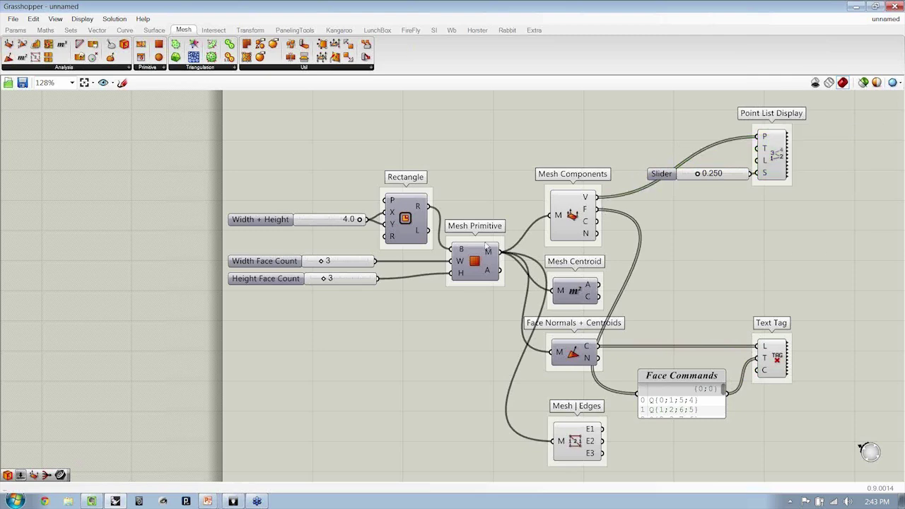
Step: Move the Mesh Primitive group down level with Mesh Centroid and line up both face count sliders with its W and H inputs
mouse_move(486, 253)
drag(481, 272, 480, 304)
click(409, 289)
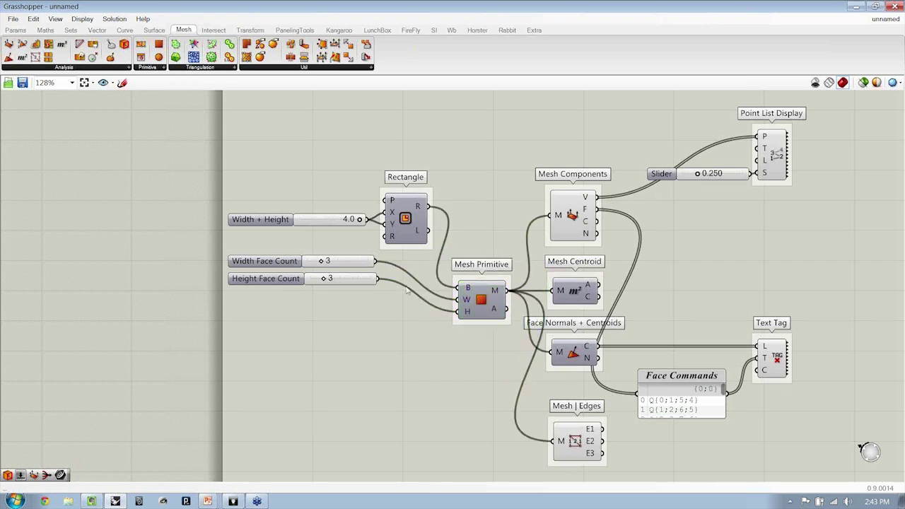
drag(380, 295, 359, 296)
click(362, 271)
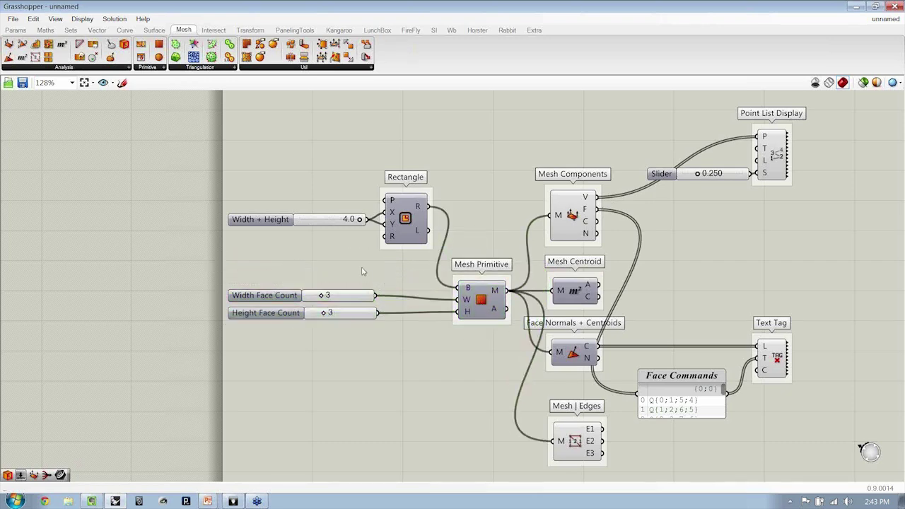
Step: Restore the Grasshopper window beside the Rhino viewport and set the Width Face Count slider to 1
double_click(372, 6)
right_drag(593, 190, 510, 190)
scroll(509, 190, down, 2)
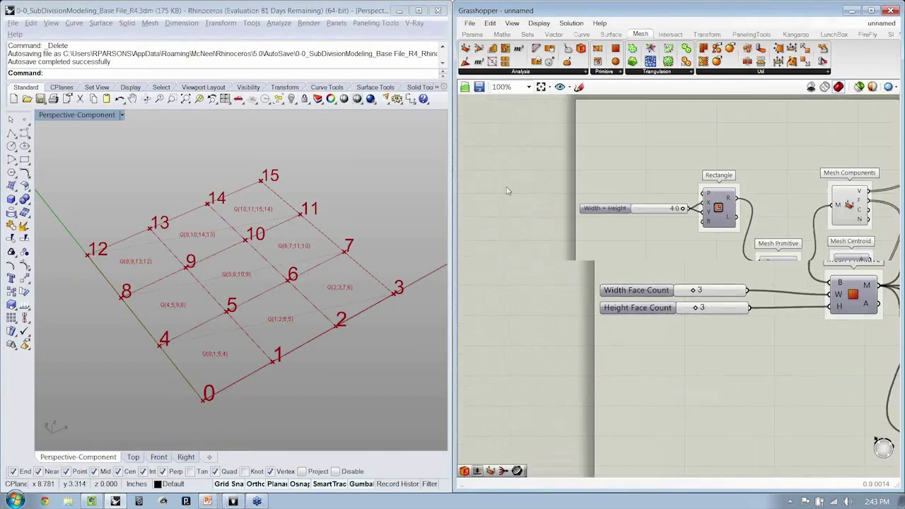
right_drag(664, 240, 669, 273)
scroll(579, 260, up, 4)
scroll(634, 275, up, 1)
drag(688, 312, 658, 309)
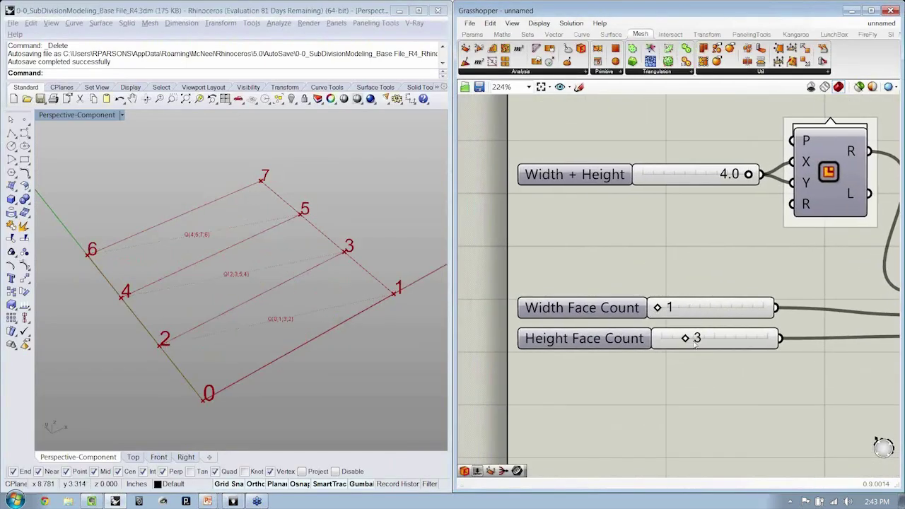
Step: Reduce the Height Face Count slider to 1, and raise both the Width and Height Face Count sliders to 2
drag(696, 338, 662, 338)
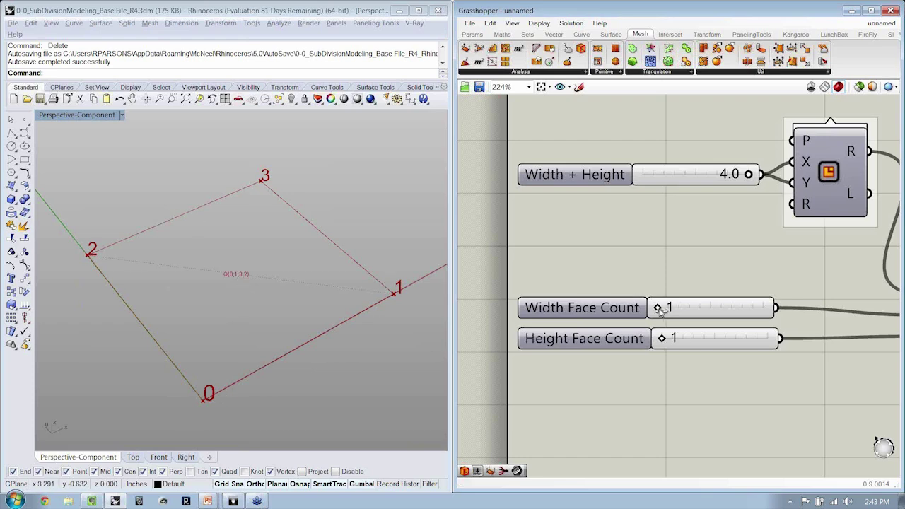
drag(657, 308, 669, 308)
drag(662, 338, 674, 339)
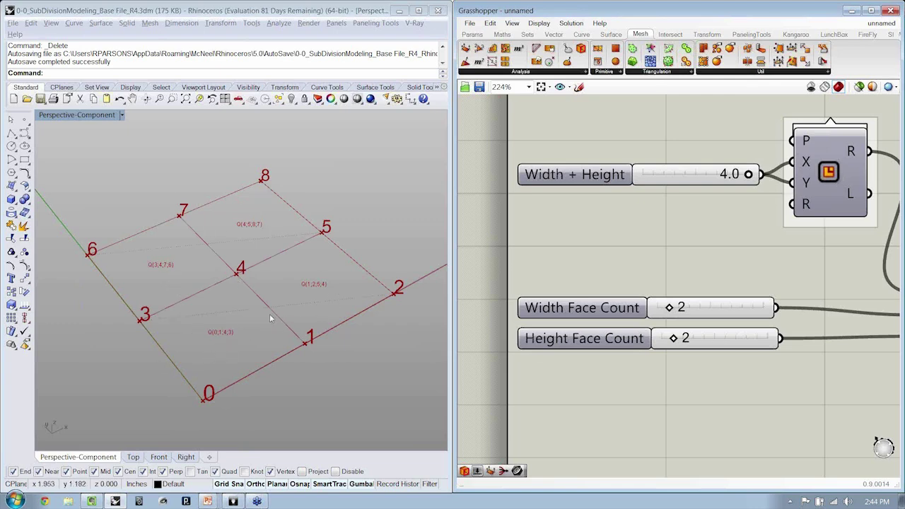
Step: Examine the whole component definition alongside the mesh's numbered vertices and tagged faces in the perspective viewport
right_drag(770, 240, 738, 246)
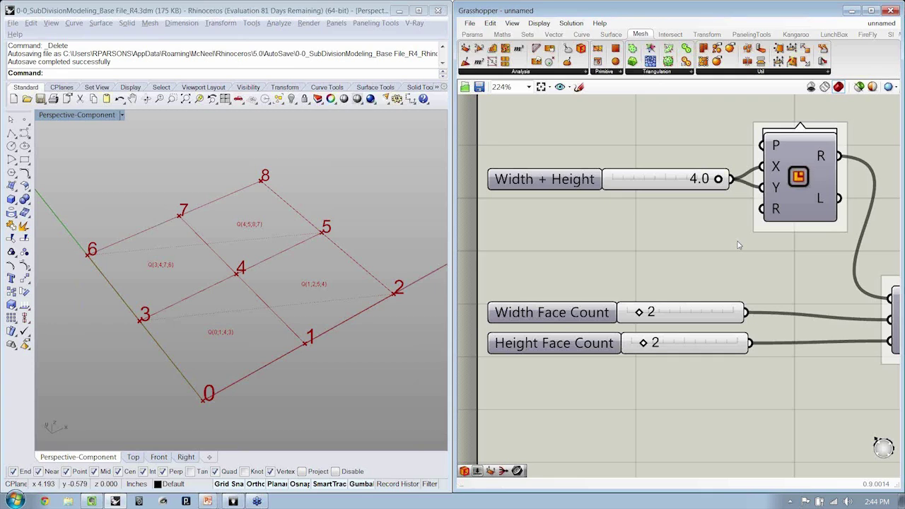
scroll(738, 246, down, 5)
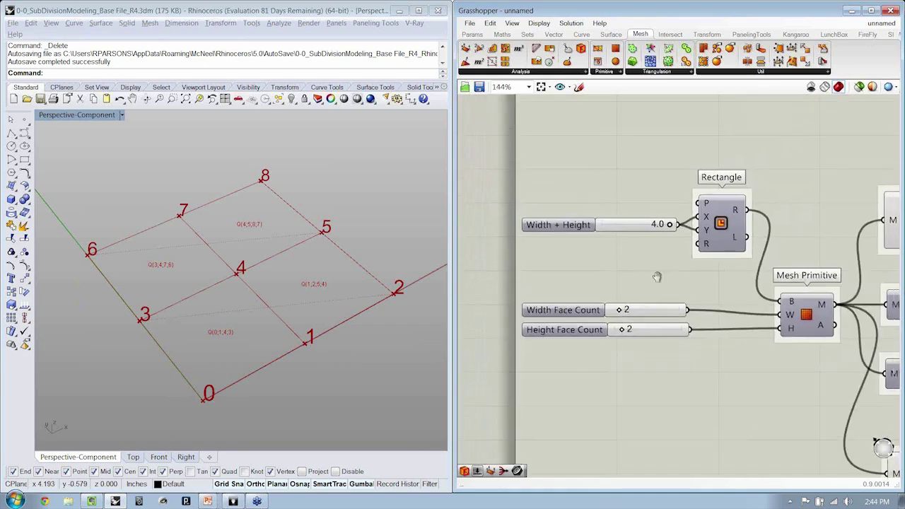
right_drag(705, 327, 596, 303)
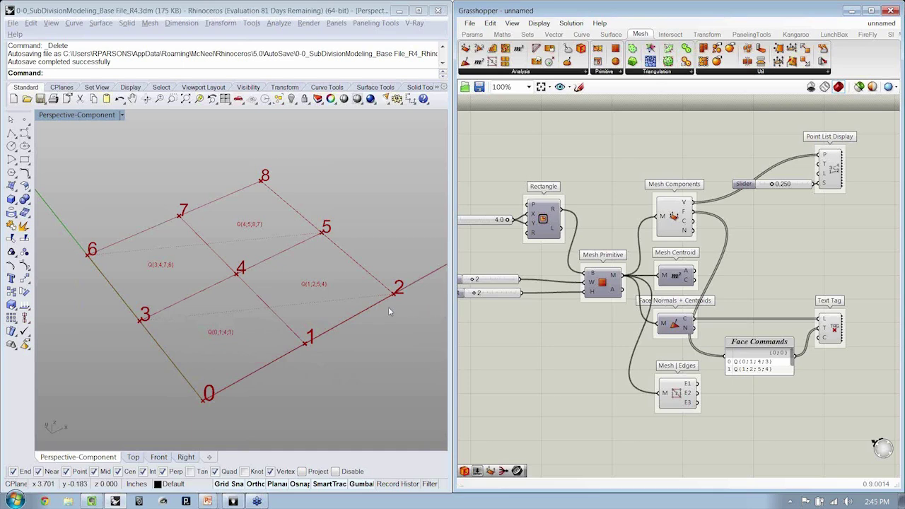
right_drag(387, 307, 361, 298)
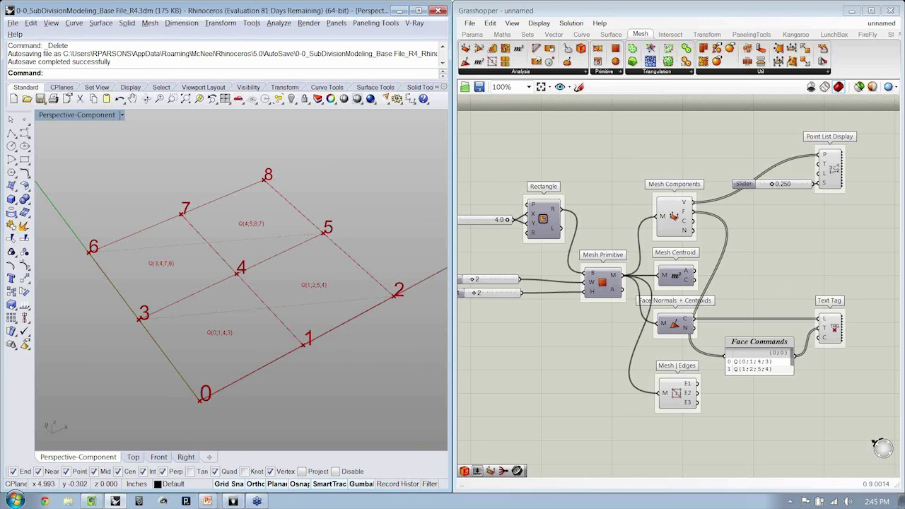
click(753, 263)
right_drag(728, 266, 761, 282)
scroll(773, 297, down, 1)
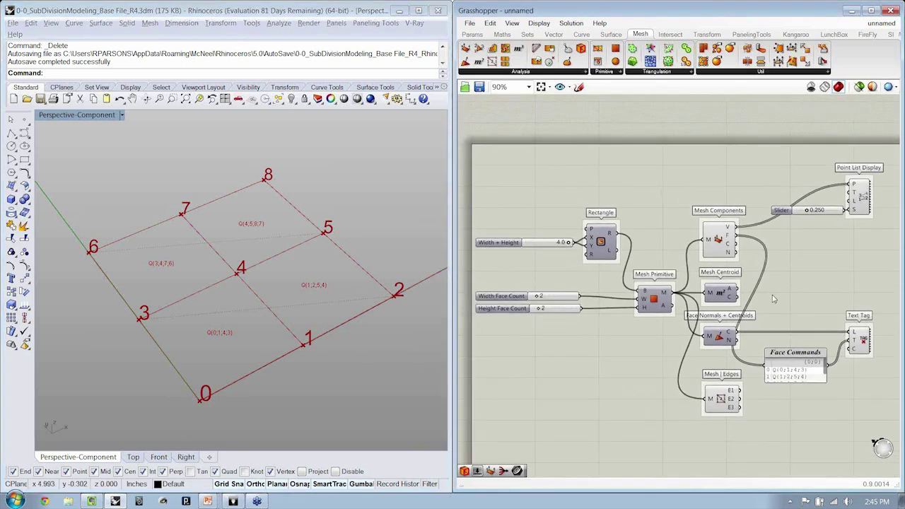
click(306, 289)
scroll(305, 286, down, 2)
scroll(538, 291, up, 3)
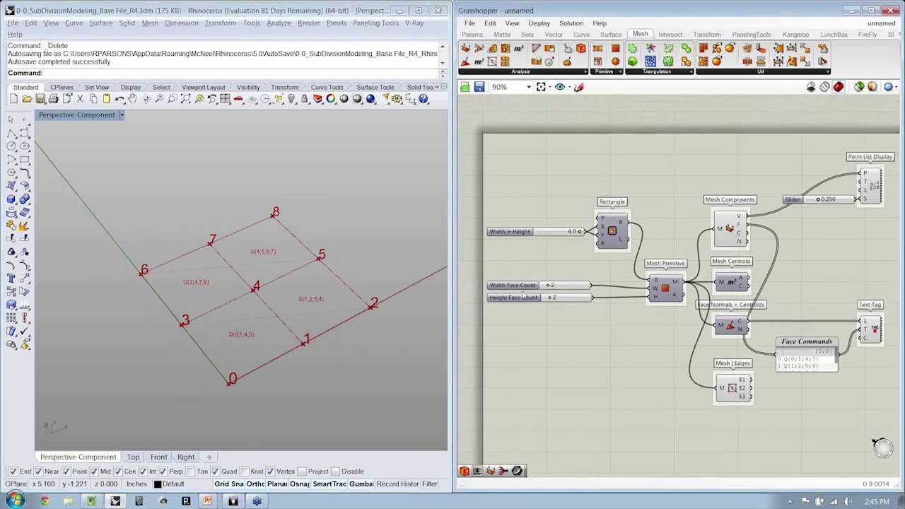
Step: Set both the Width Face Count and Height Face Count sliders to 3
scroll(544, 291, up, 5)
drag(564, 281, 579, 282)
right_drag(578, 282, 705, 290)
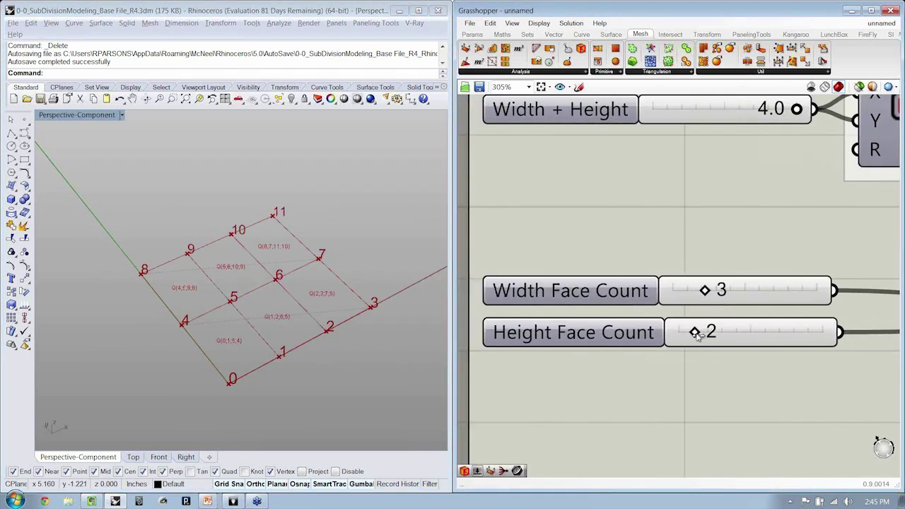
drag(696, 333, 711, 334)
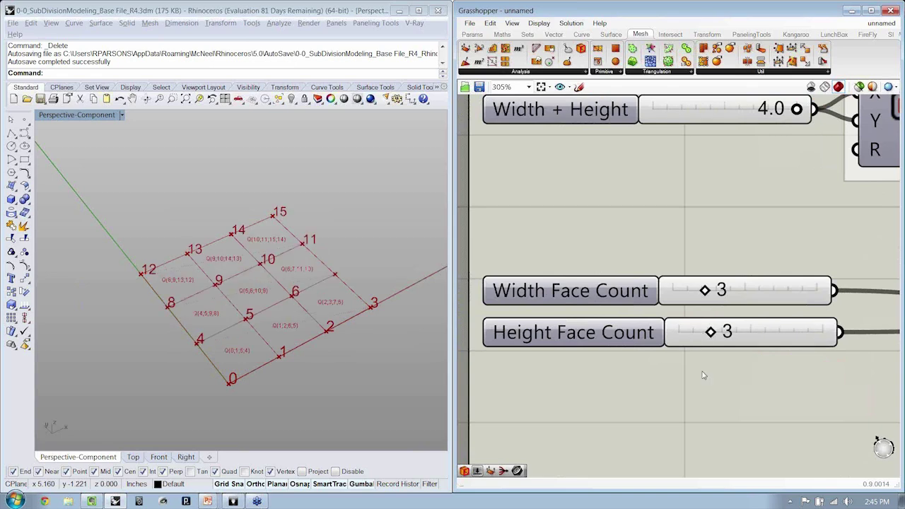
Step: Inspect the subdivided mesh's labels up close and check the Width + Height slider's details
scroll(670, 343, down, 6)
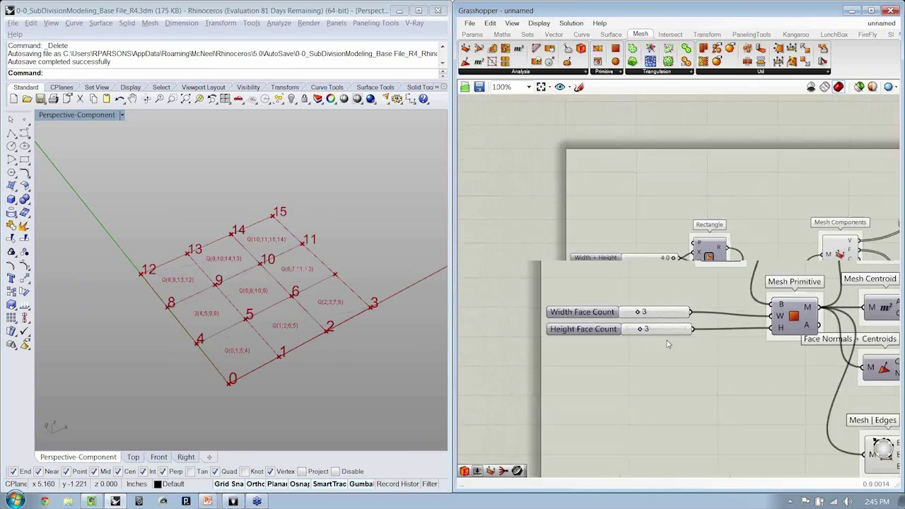
click(278, 318)
scroll(278, 318, up, 4)
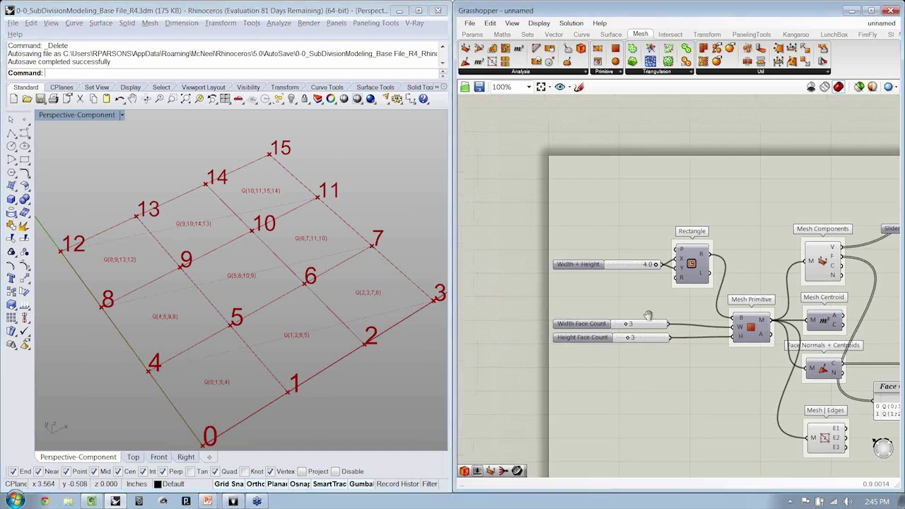
scroll(574, 277, up, 3)
right_drag(704, 291, 634, 289)
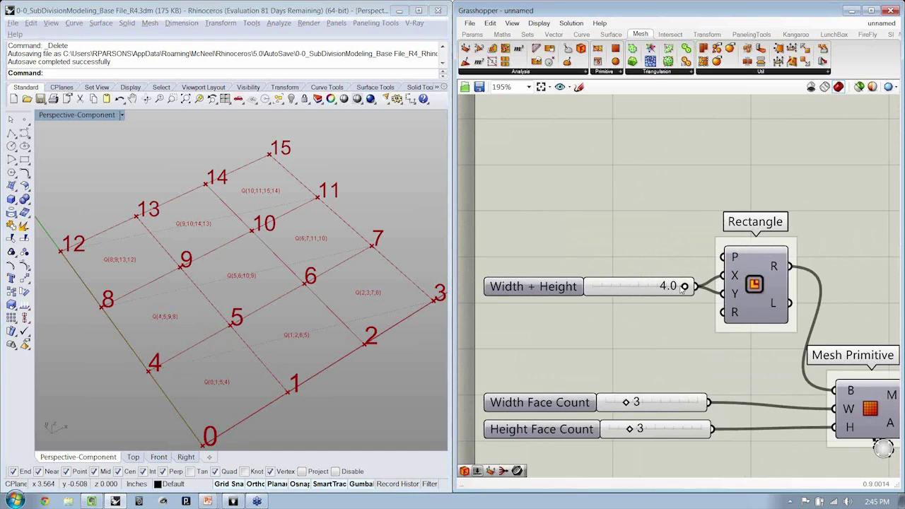
mouse_move(677, 289)
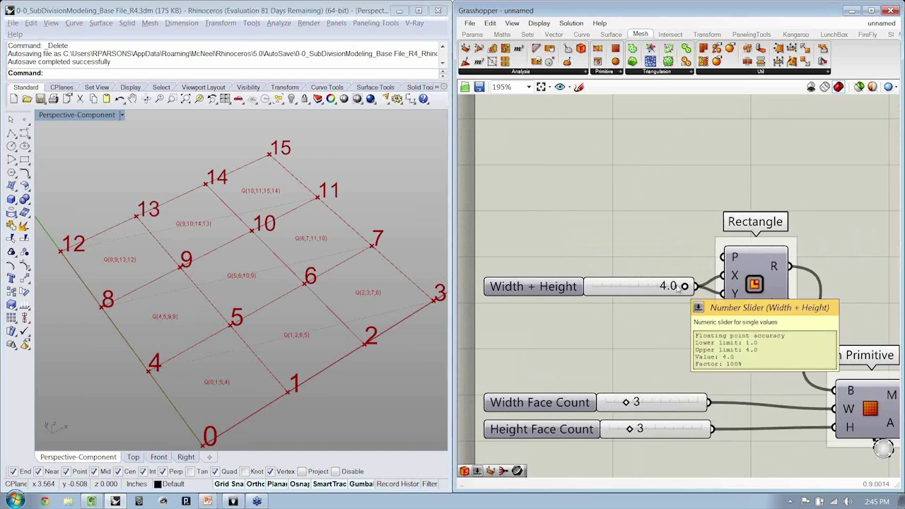
Step: Bake the Mesh Primitive component into Rhino on the Default layer with grouping left off
scroll(678, 287, down, 5)
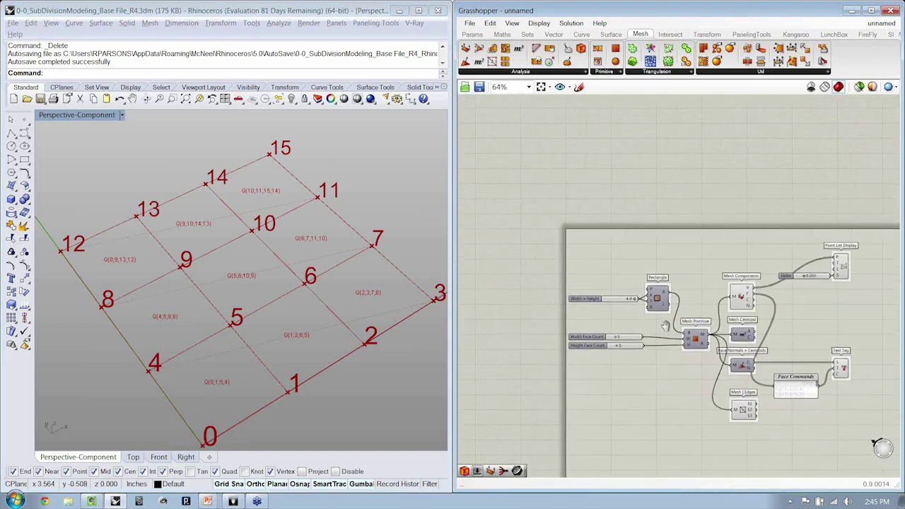
scroll(630, 318, up, 4)
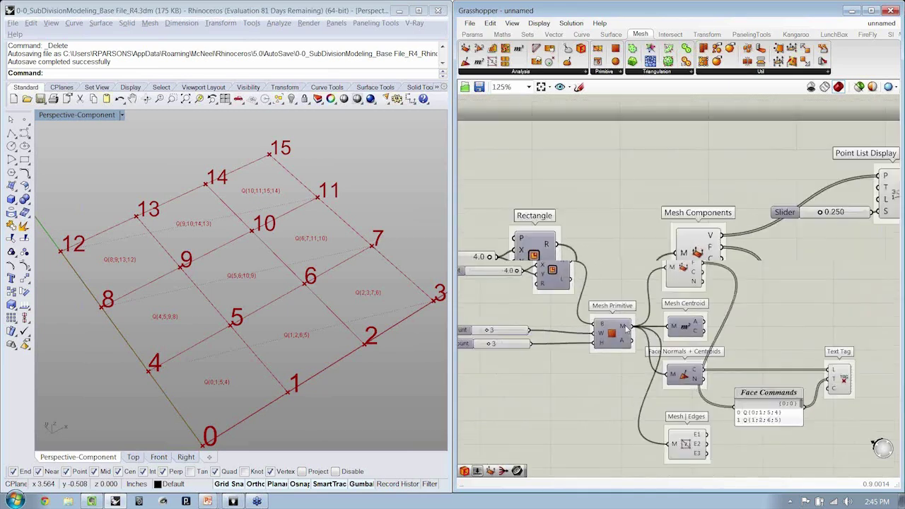
scroll(625, 315, up, 1)
click(632, 296)
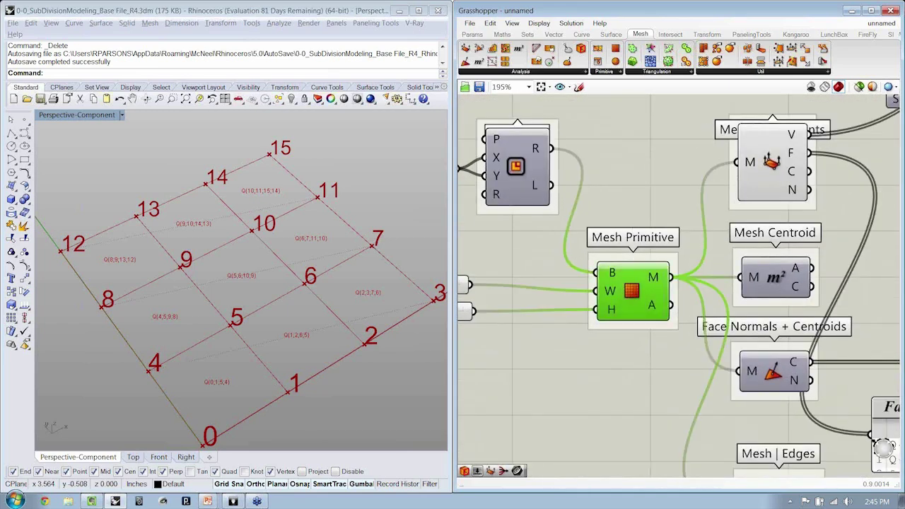
right_click(636, 290)
click(654, 335)
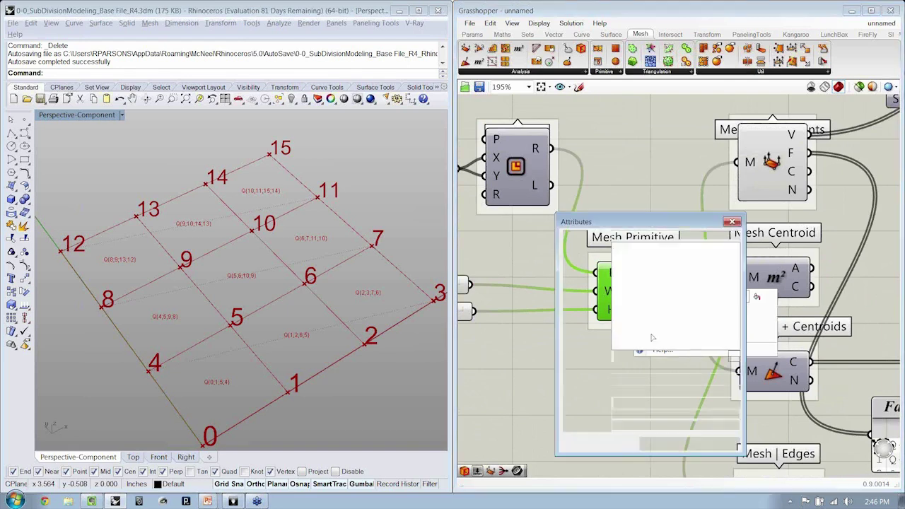
click(618, 403)
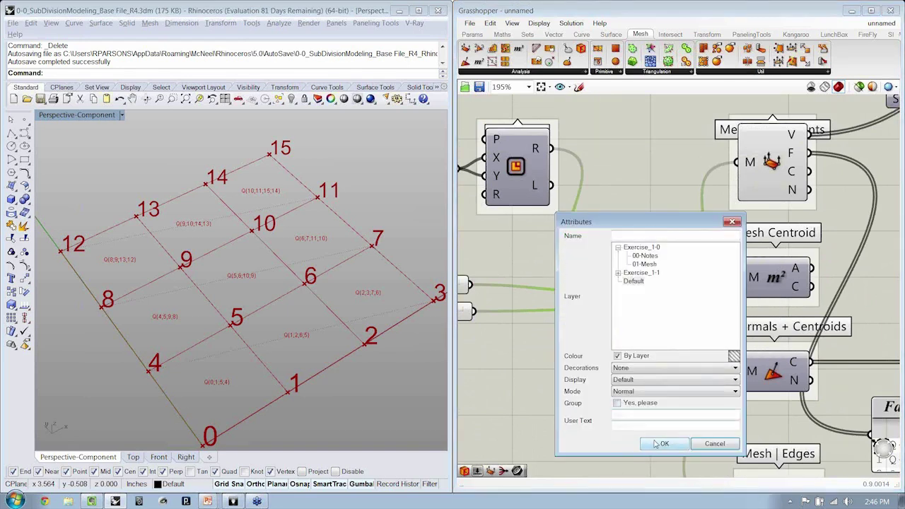
click(654, 443)
click(654, 443)
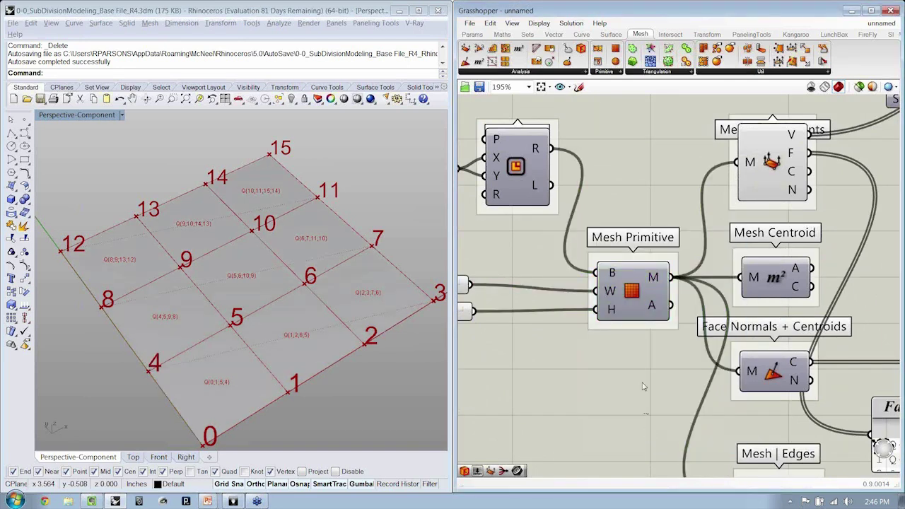
Step: Close the Grasshopper window and maximize the Rhino window
scroll(644, 366, down, 3)
right_drag(643, 357, 642, 333)
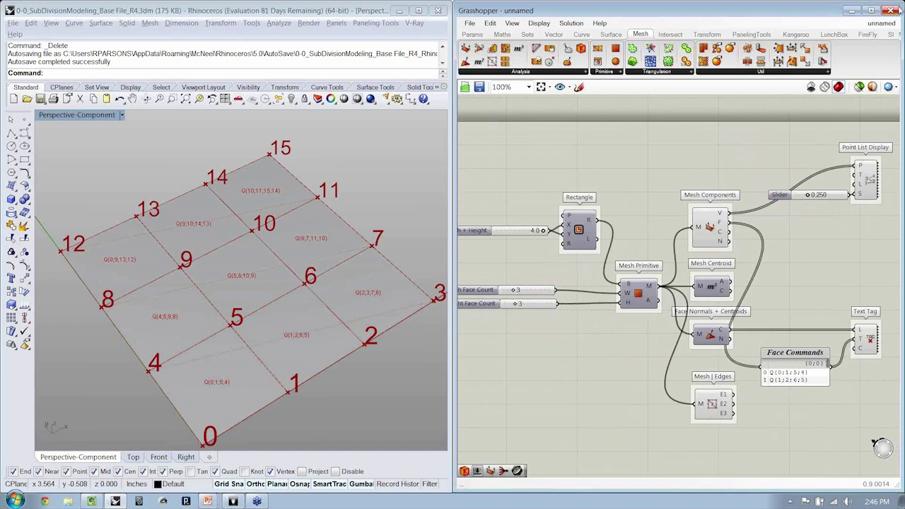
click(890, 11)
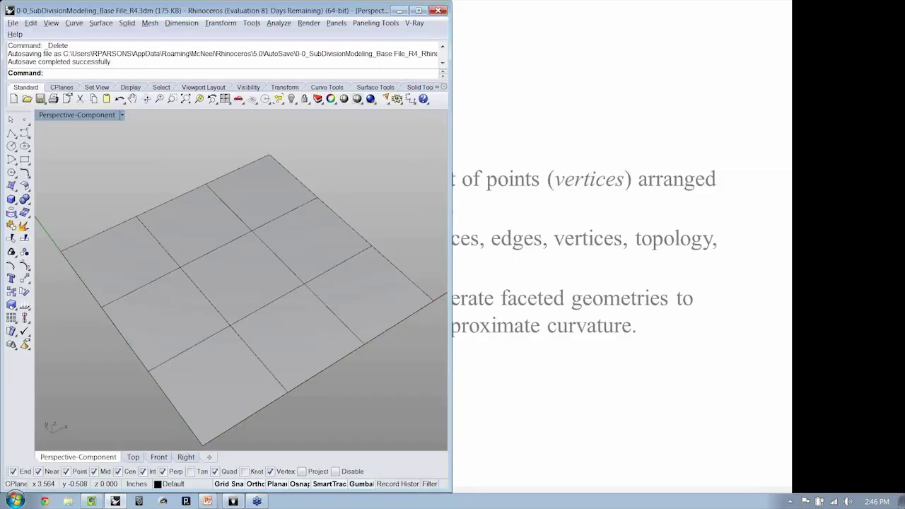
click(419, 10)
Step: Select the baked mesh plane and display its object properties
scroll(463, 242, down, 5)
right_drag(665, 297, 653, 261)
click(467, 313)
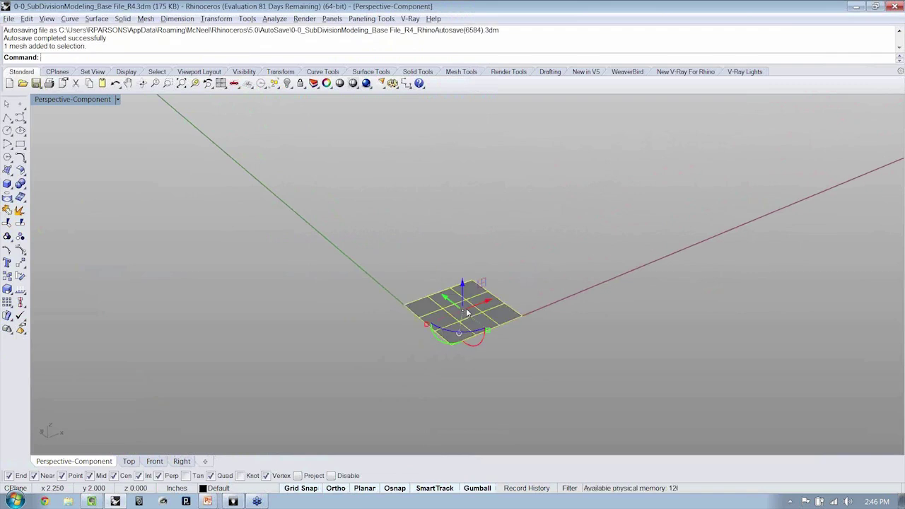
scroll(463, 318, up, 4)
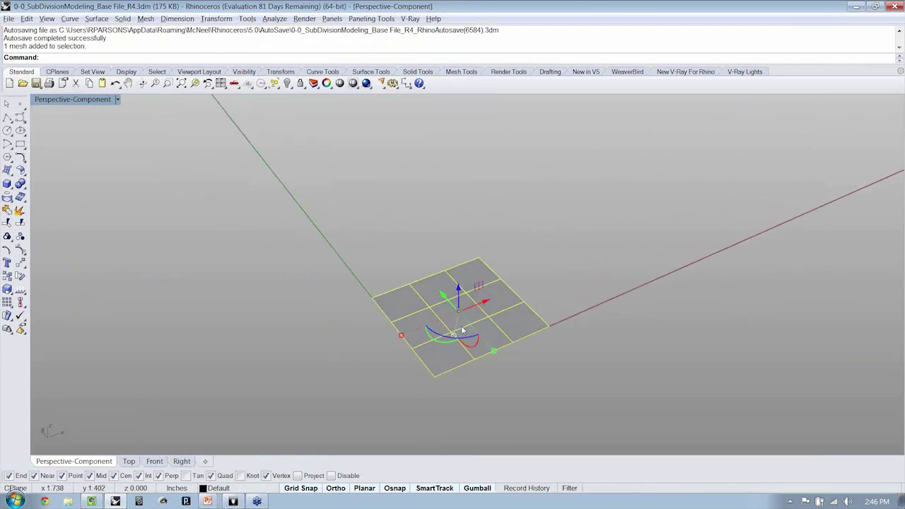
key(F3)
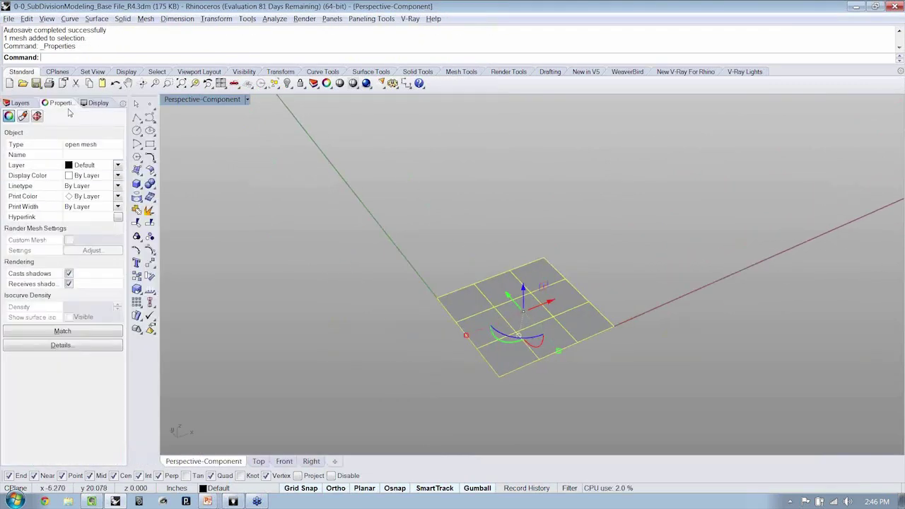
Step: Show the layer list and deselect the baked mesh
click(18, 102)
click(338, 205)
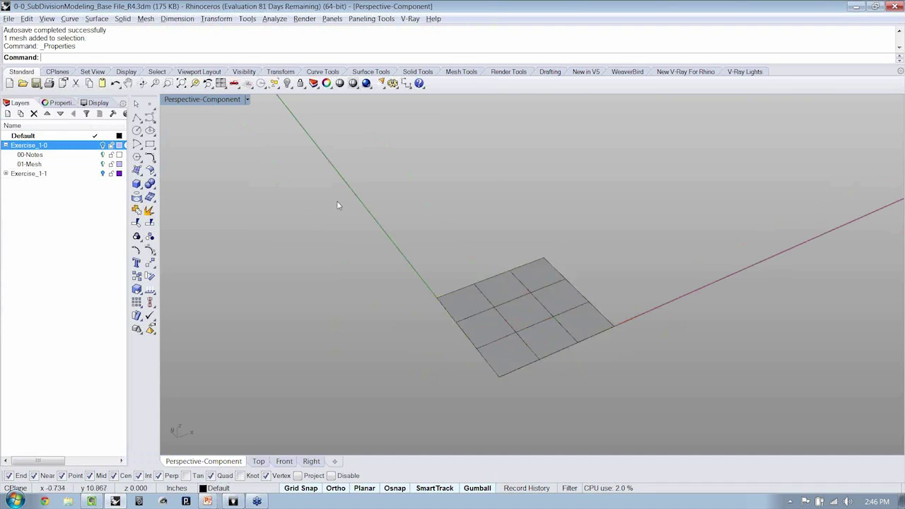
shift+right_drag(338, 206, 358, 197)
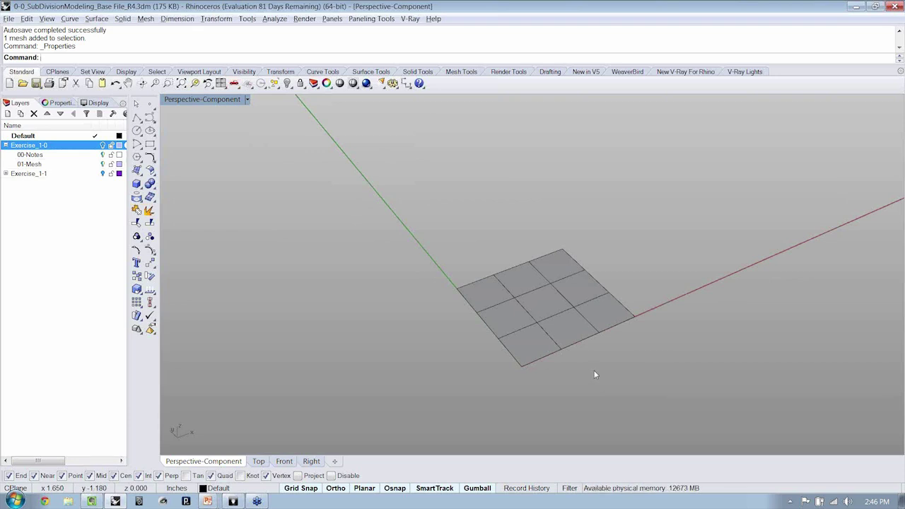
Step: Look through Rhino's available polygon mesh primitives without creating one
click(148, 20)
mouse_move(233, 42)
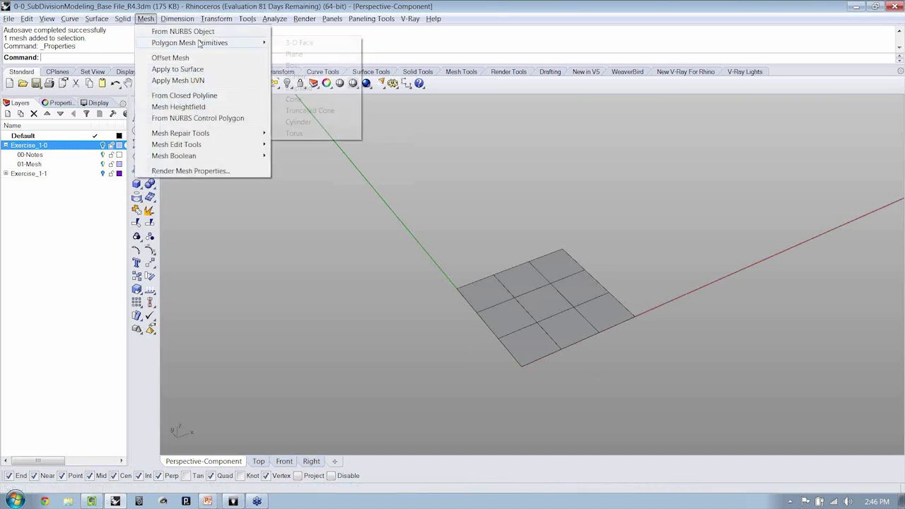
click(313, 43)
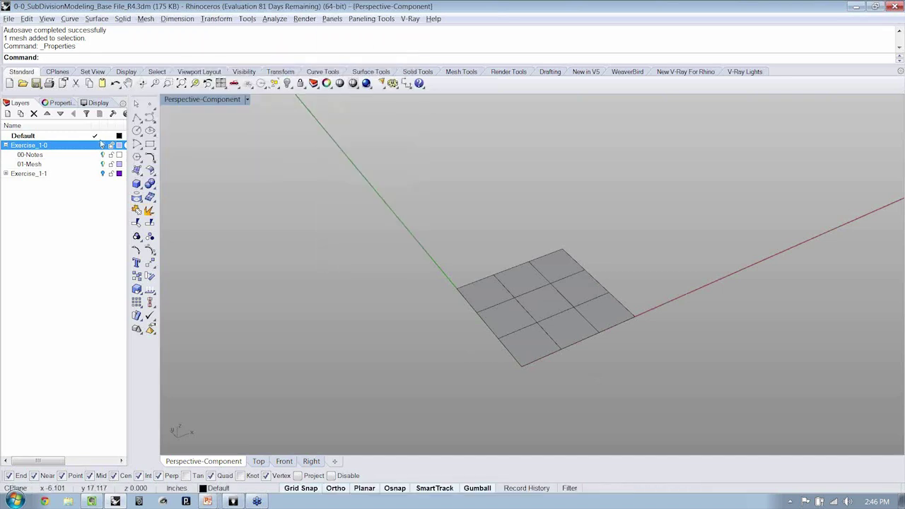
Step: Turn on the Exercise_1-0 layer and examine its single-face and nine-face sample meshes labelled Face, Edge and Vertex
right_drag(303, 319, 574, 278)
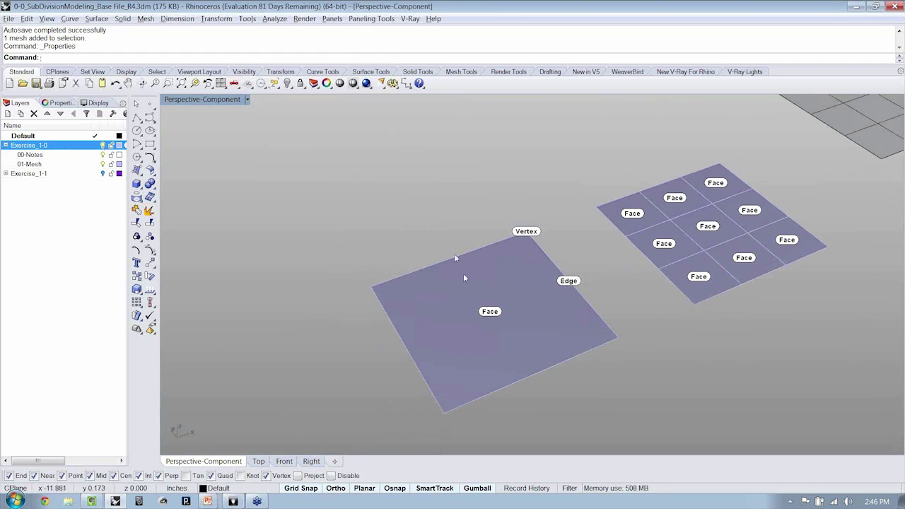
shift+right_drag(588, 294, 552, 299)
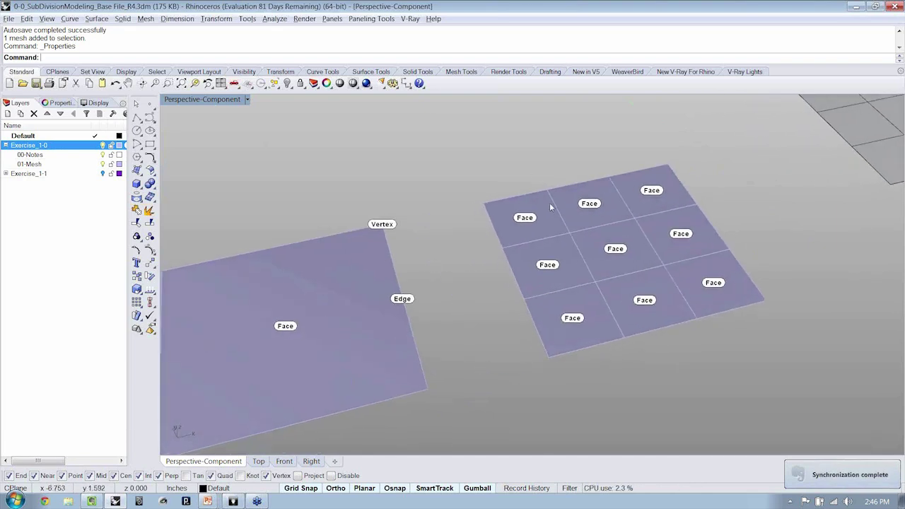
click(642, 280)
scroll(646, 272, down, 3)
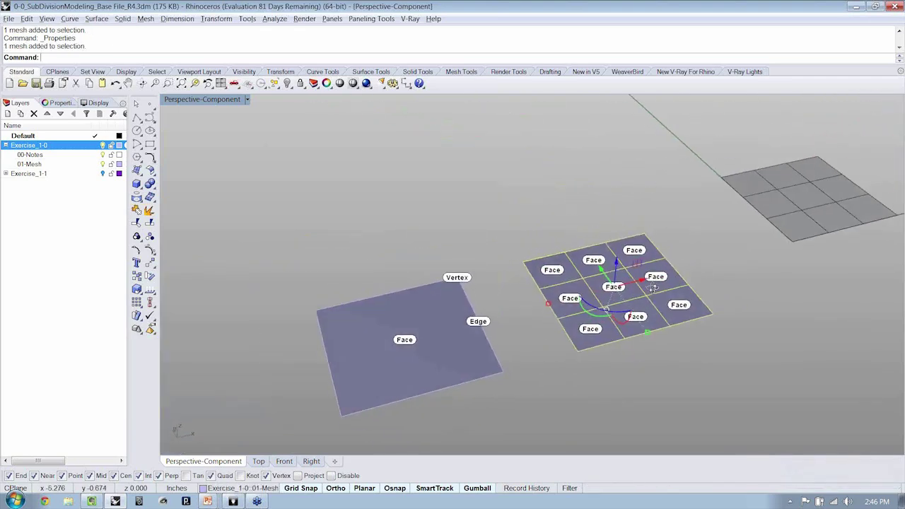
right_drag(652, 288, 652, 302)
click(434, 372)
shift+right_drag(646, 362, 563, 370)
Step: Select the baked mesh plane, zoom the perspective view to it, and clear the selection
click(737, 223)
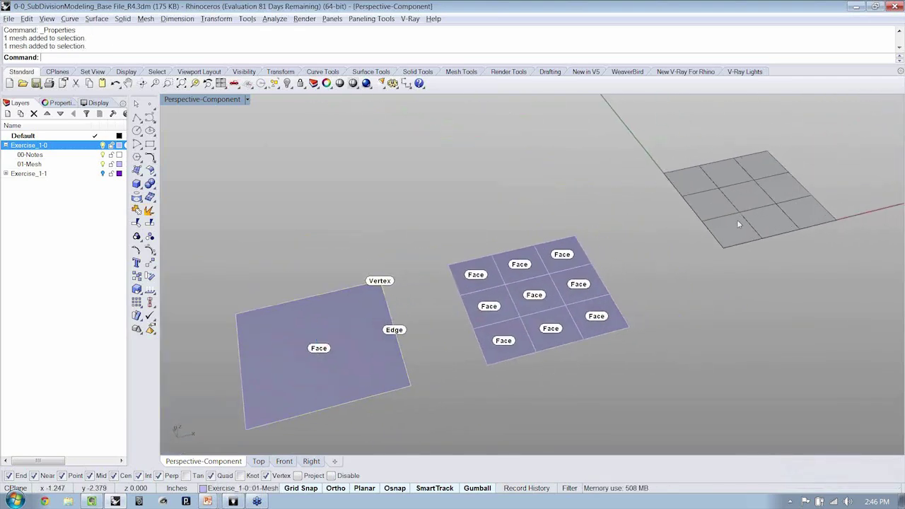
click(738, 224)
text(ZS)
key(Return)
key(Escape)
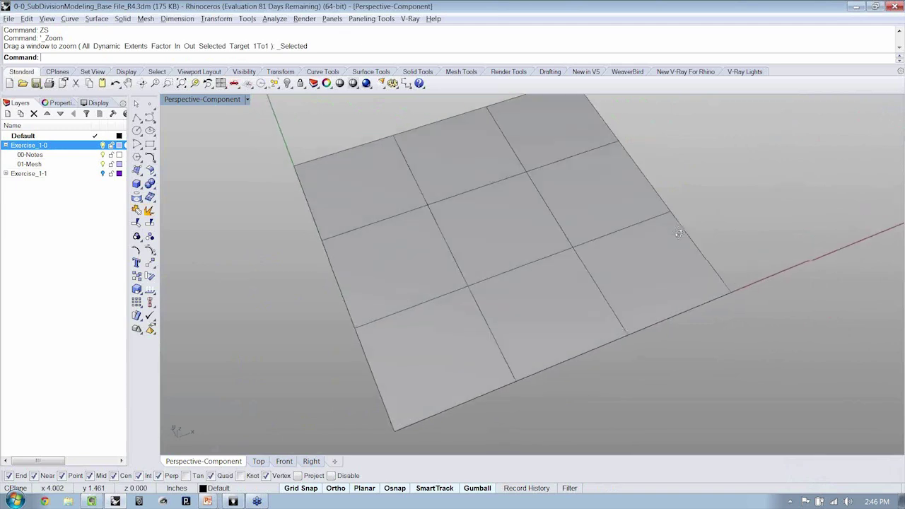
scroll(683, 246, down, 2)
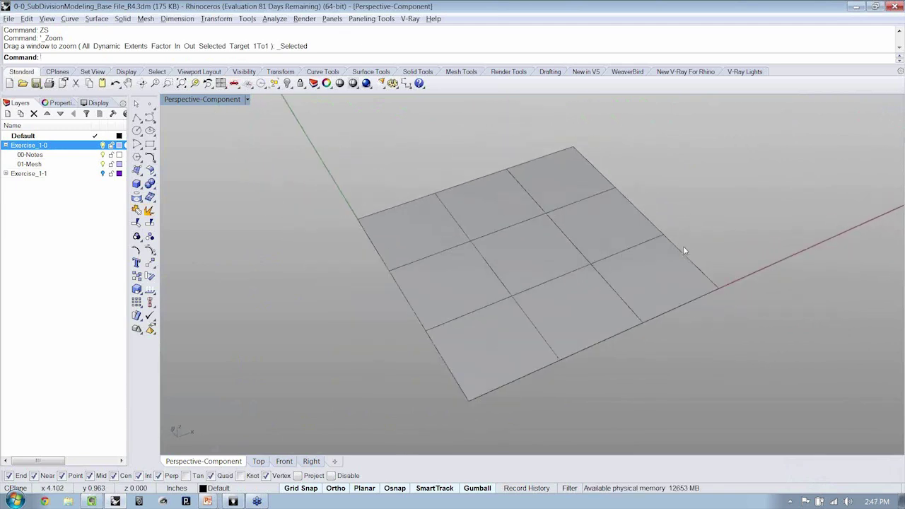